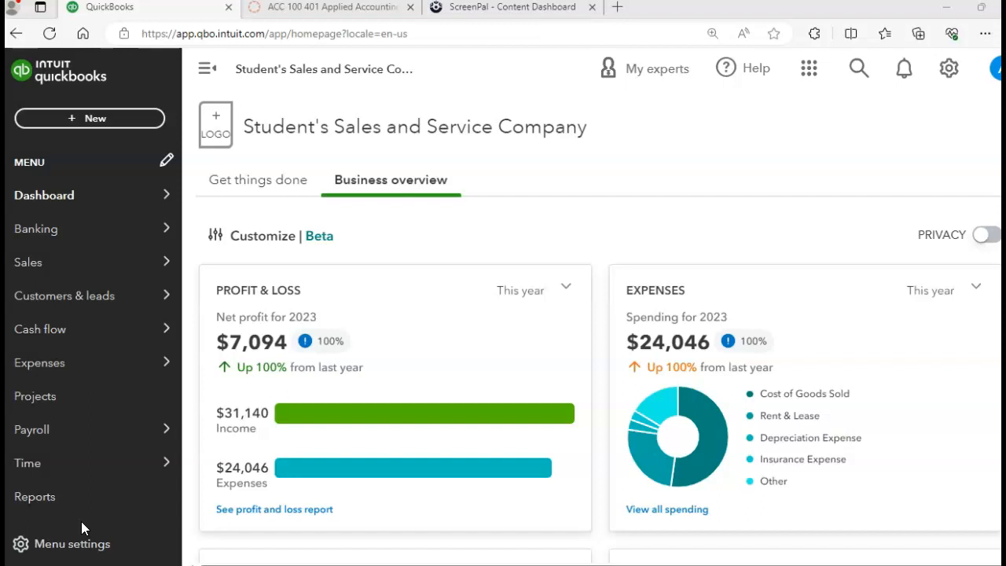
- Go to Payroll > Employees, compare the plans and start the Core plan's 30-day trial
{"action": "left_click", "coordinate": [31, 432]}
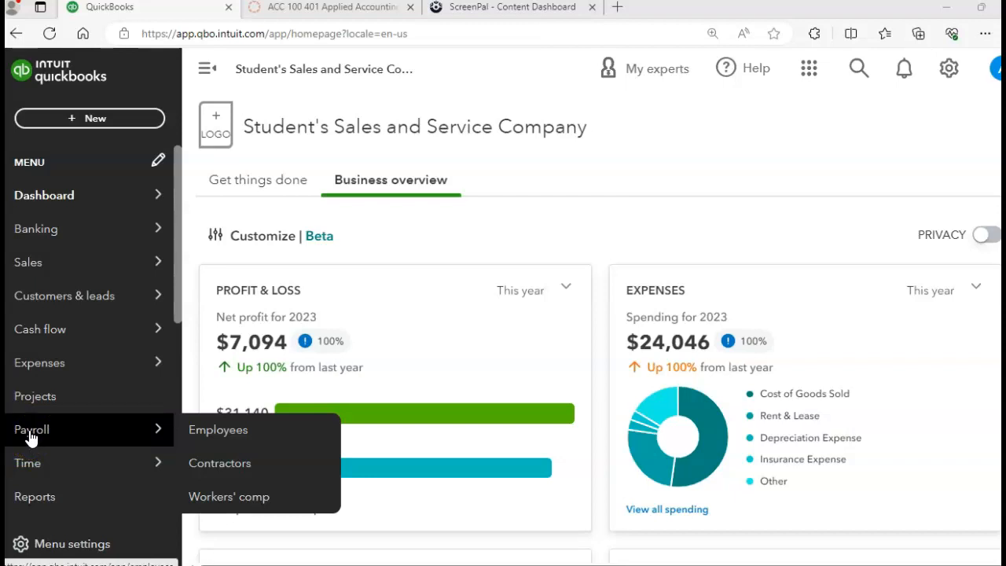
{"action": "left_click", "coordinate": [206, 430]}
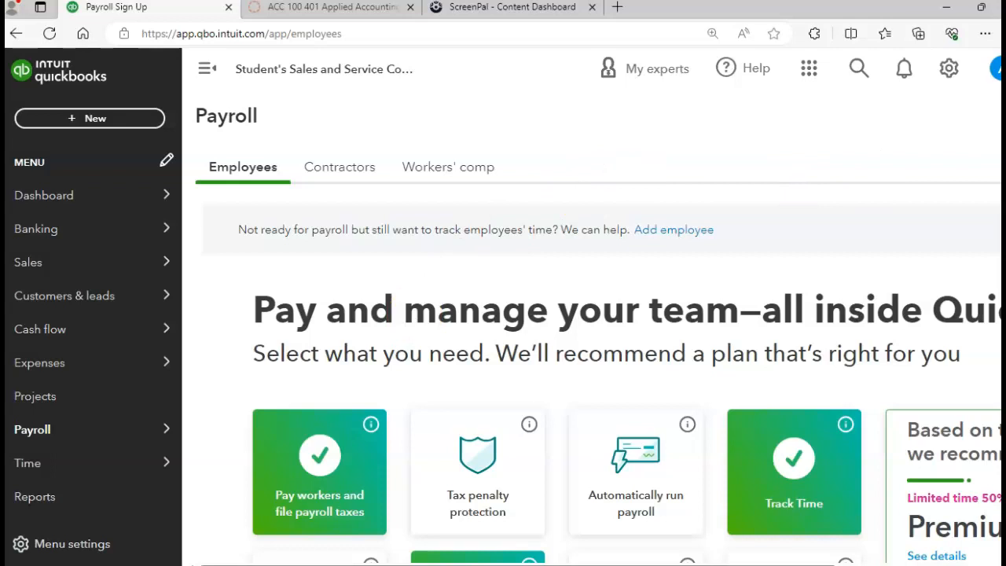
{"action": "scroll", "coordinate": [602, 374], "scroll_direction": "down", "scroll_amount": 6}
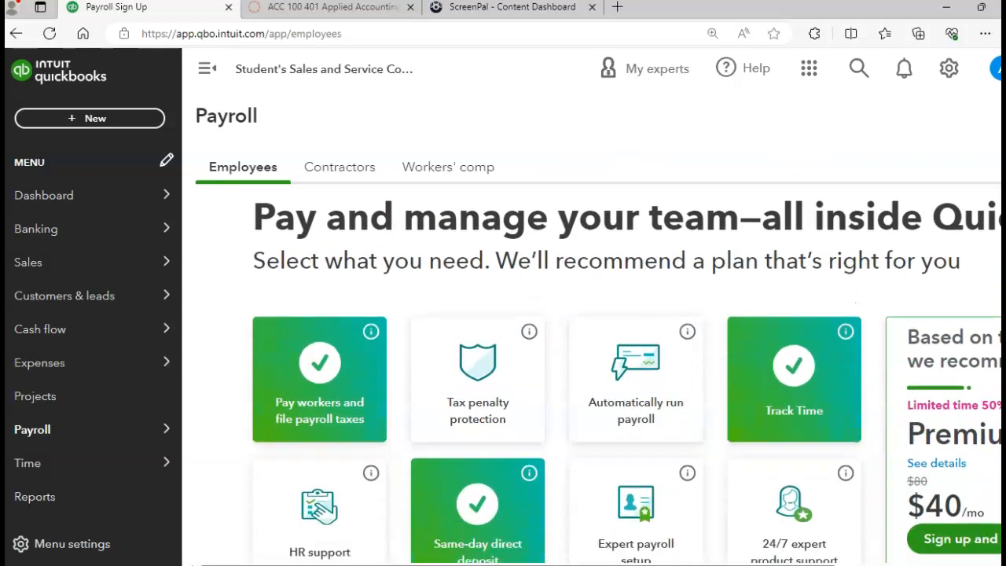
{"action": "scroll", "coordinate": [638, 371], "scroll_direction": "down", "scroll_amount": 3}
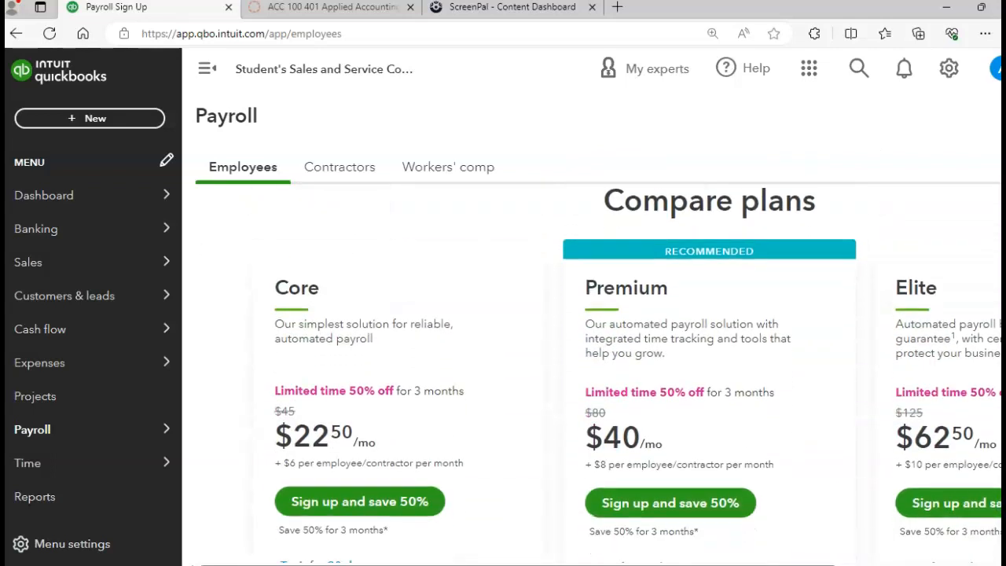
{"action": "scroll", "coordinate": [638, 371], "scroll_direction": "up", "scroll_amount": 1}
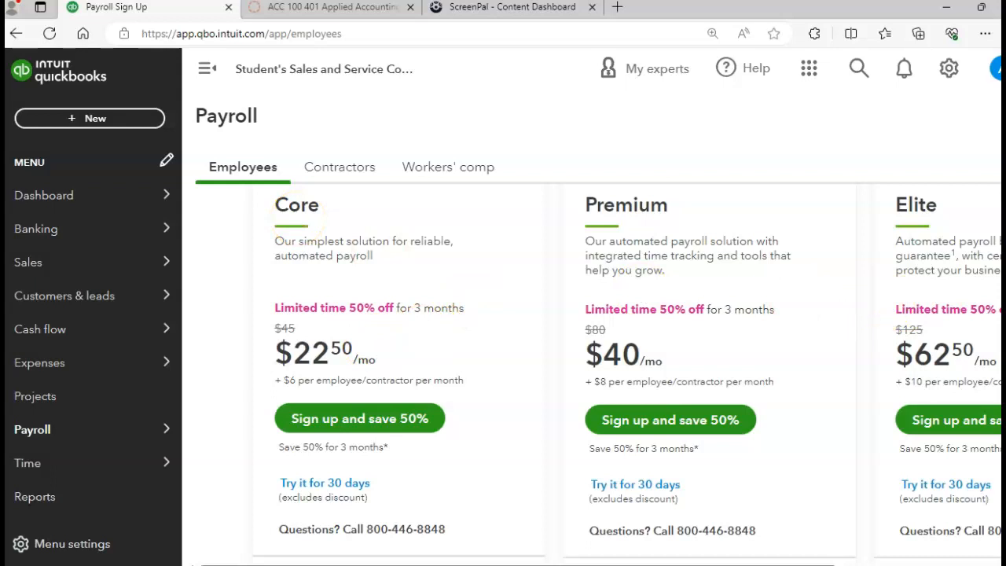
{"action": "scroll", "coordinate": [627, 372], "scroll_direction": "down", "scroll_amount": 3}
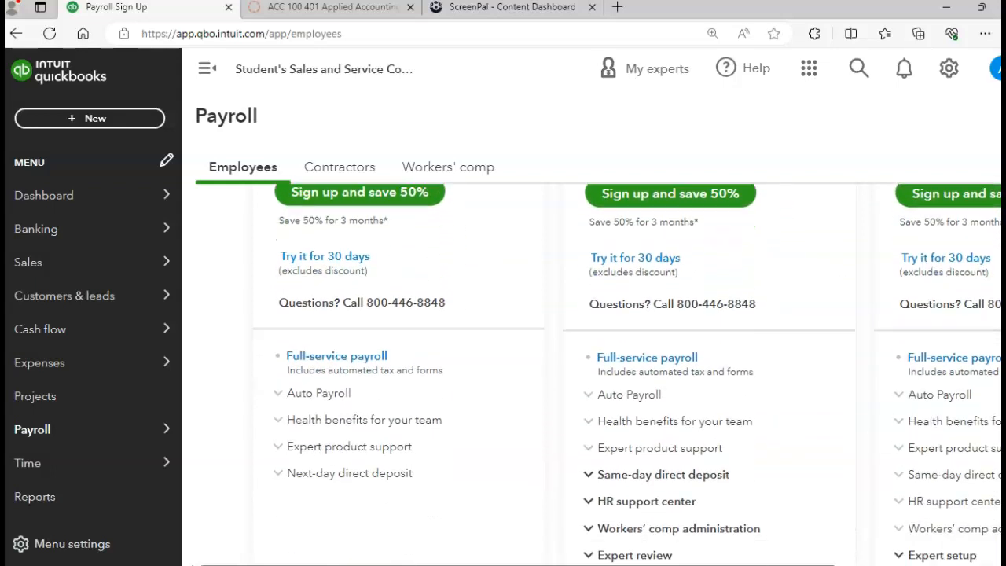
{"action": "left_click", "coordinate": [312, 260]}
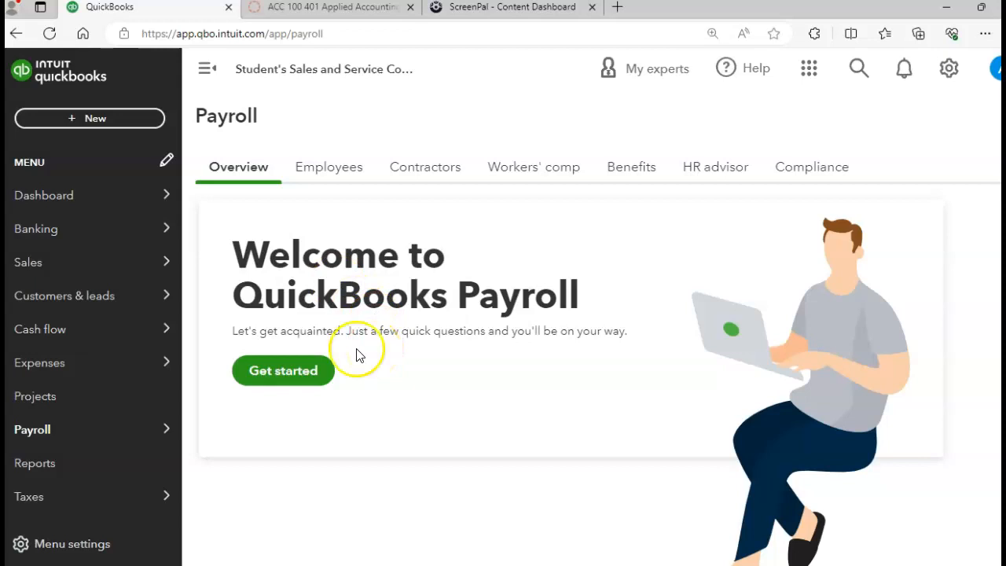
- Get started with payroll setup from the Welcome to QuickBooks Payroll page
{"action": "left_click", "coordinate": [287, 374]}
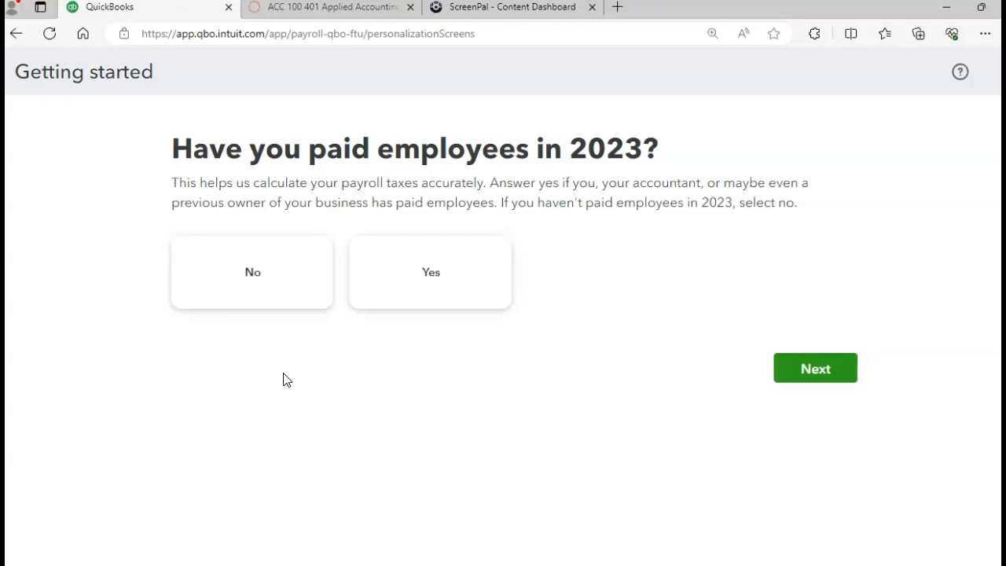
- Answer No to whether employees were paid in 2023
{"action": "left_click", "coordinate": [400, 290]}
{"action": "left_click", "coordinate": [281, 285]}
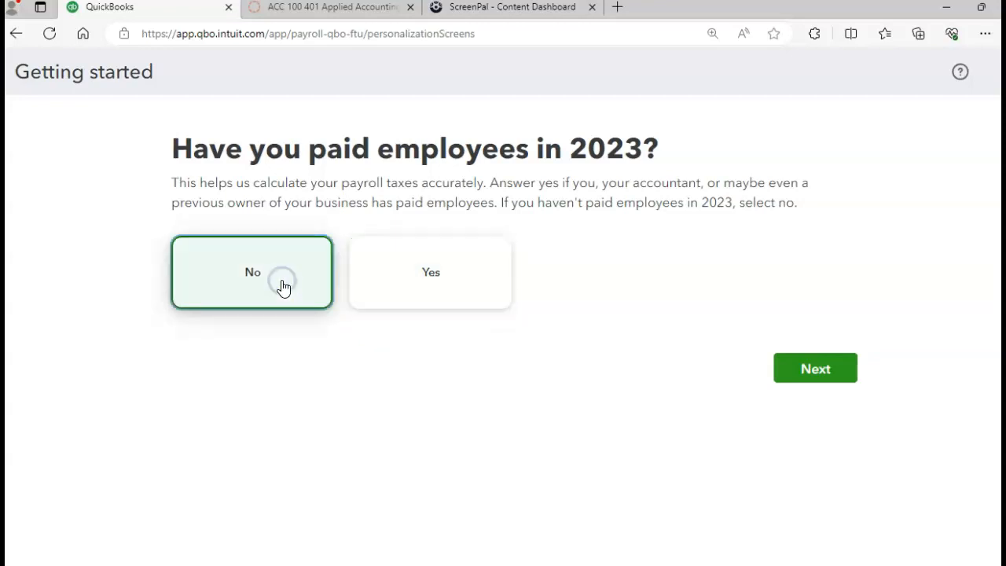
{"action": "left_click", "coordinate": [815, 369]}
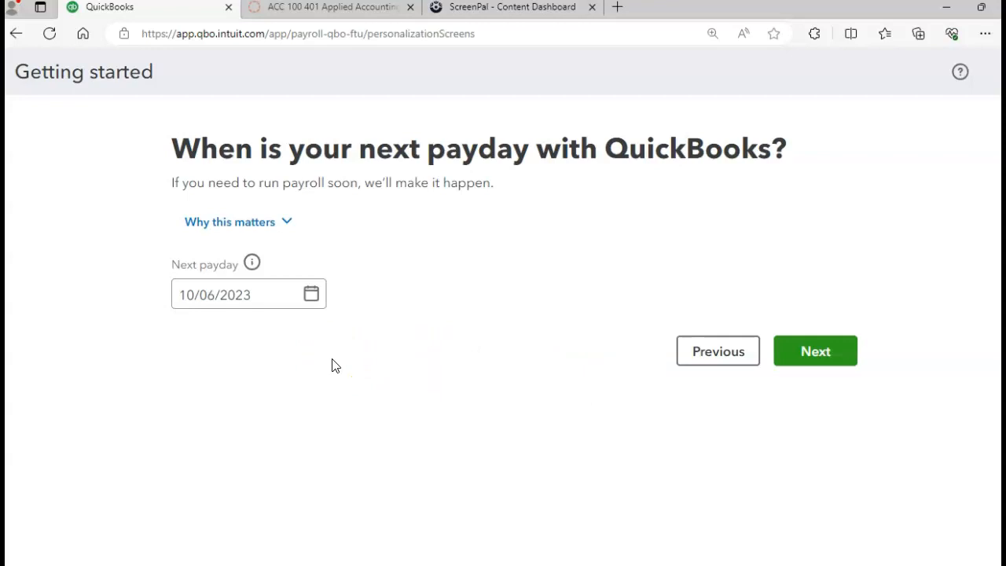
- Set the next payday to October 6, 2023
{"action": "left_click", "coordinate": [311, 297]}
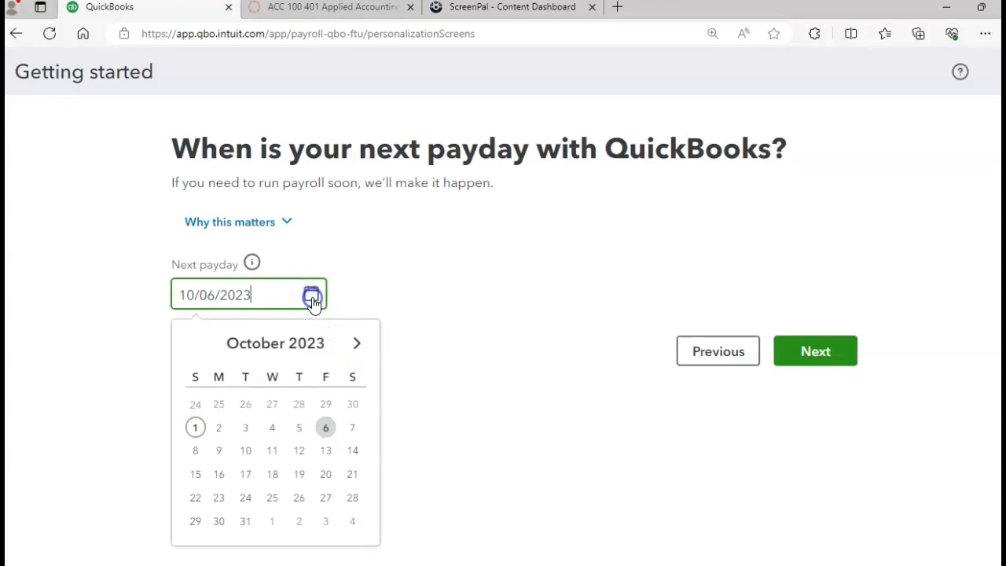
{"action": "left_click", "coordinate": [326, 430]}
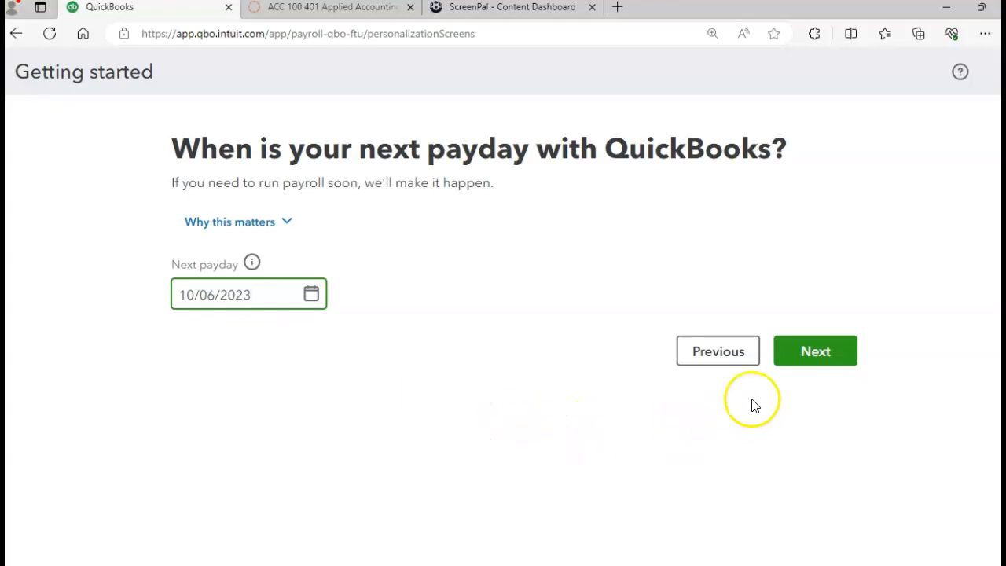
{"action": "left_click", "coordinate": [803, 366]}
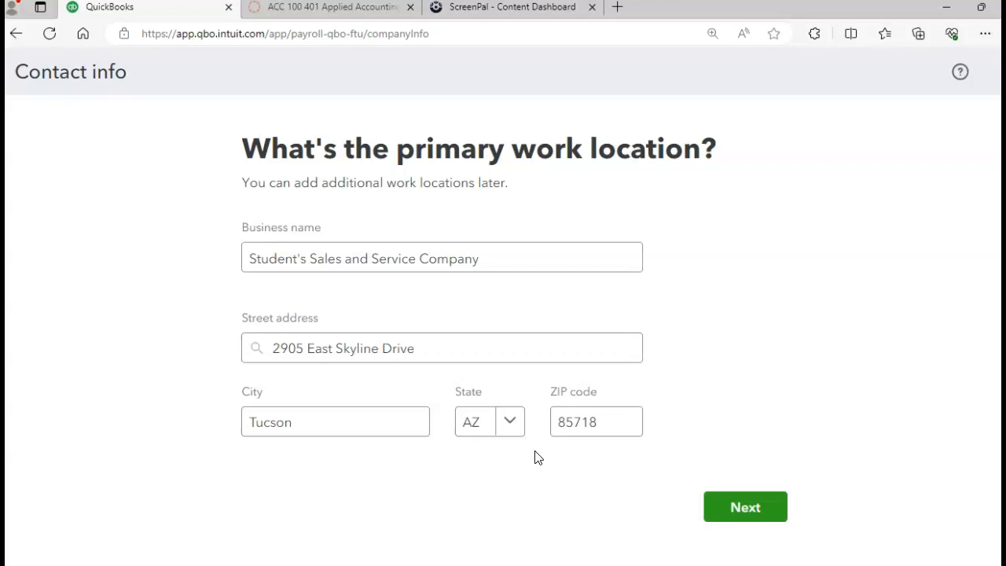
{"action": "left_click", "coordinate": [731, 507]}
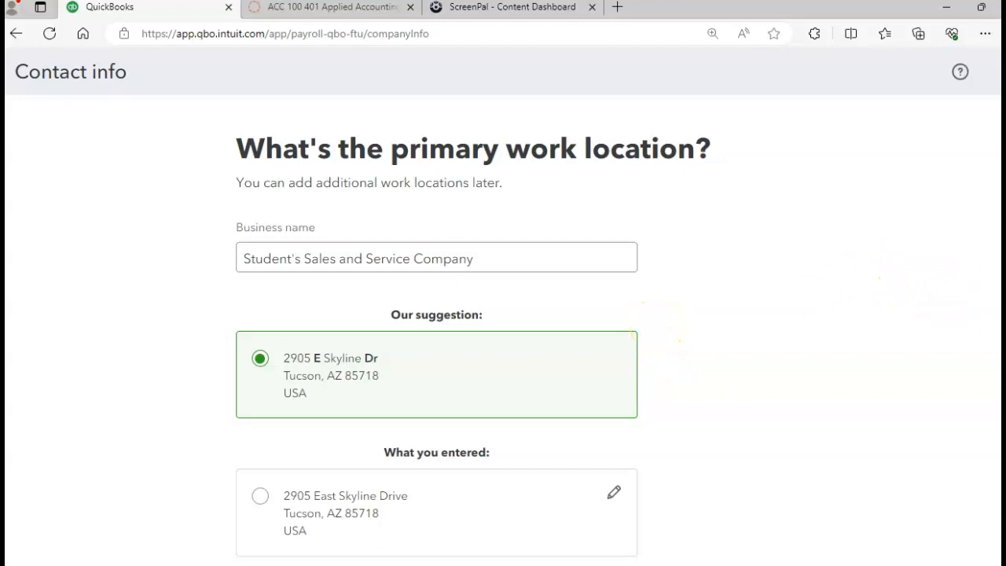
{"action": "scroll", "coordinate": [503, 330], "scroll_direction": "down", "scroll_amount": 1}
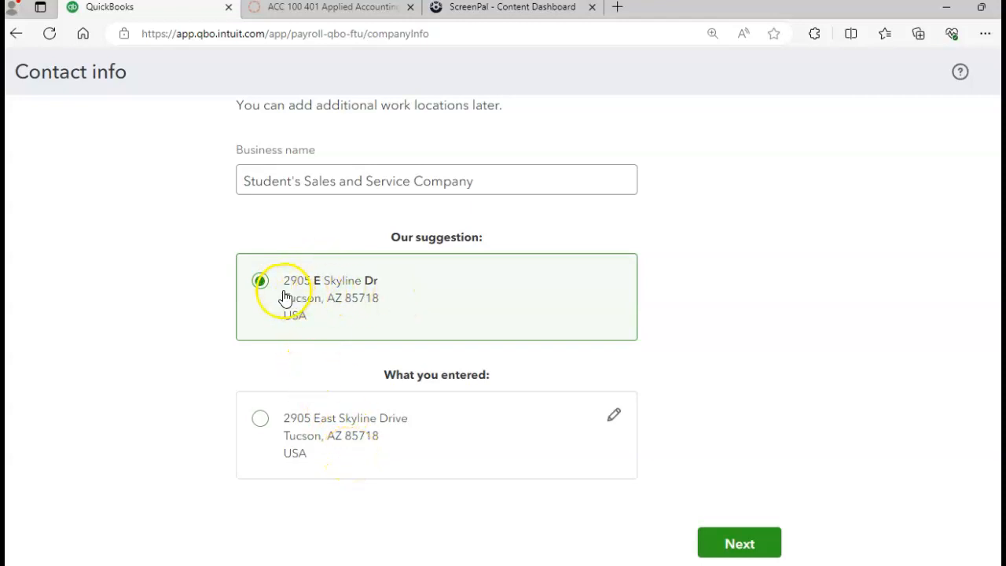
{"action": "left_click", "coordinate": [724, 539]}
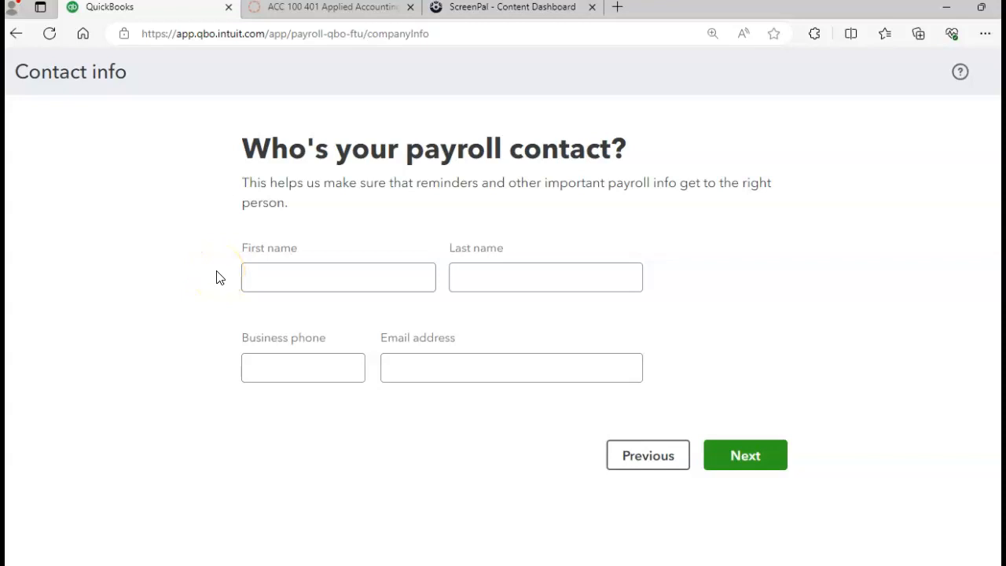
- Enter the payroll contact's first and last name, business phone and e-mail, then submit
{"action": "left_click", "coordinate": [297, 275]}
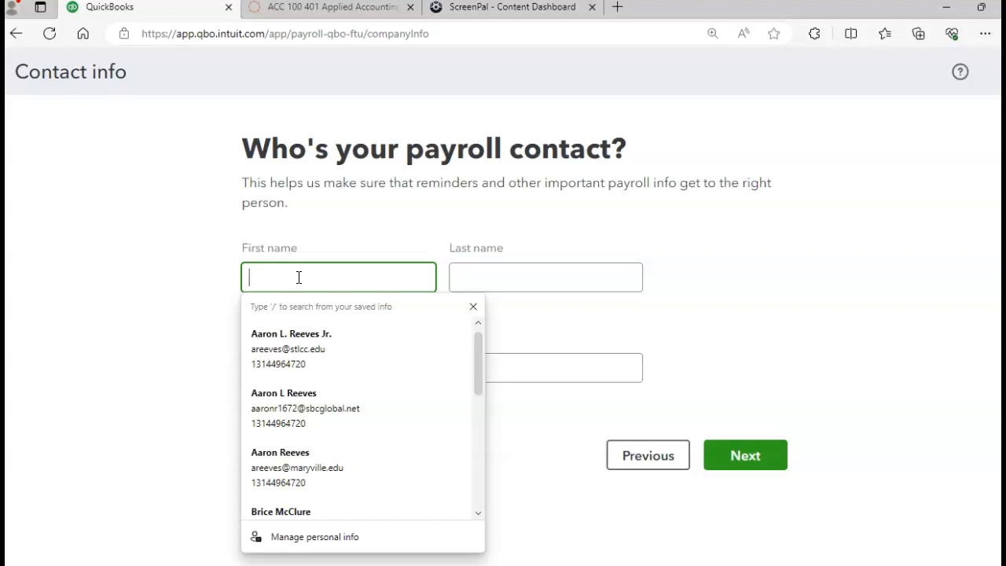
{"action": "key", "text": "Tab"}
{"action": "key", "text": "Tab"}
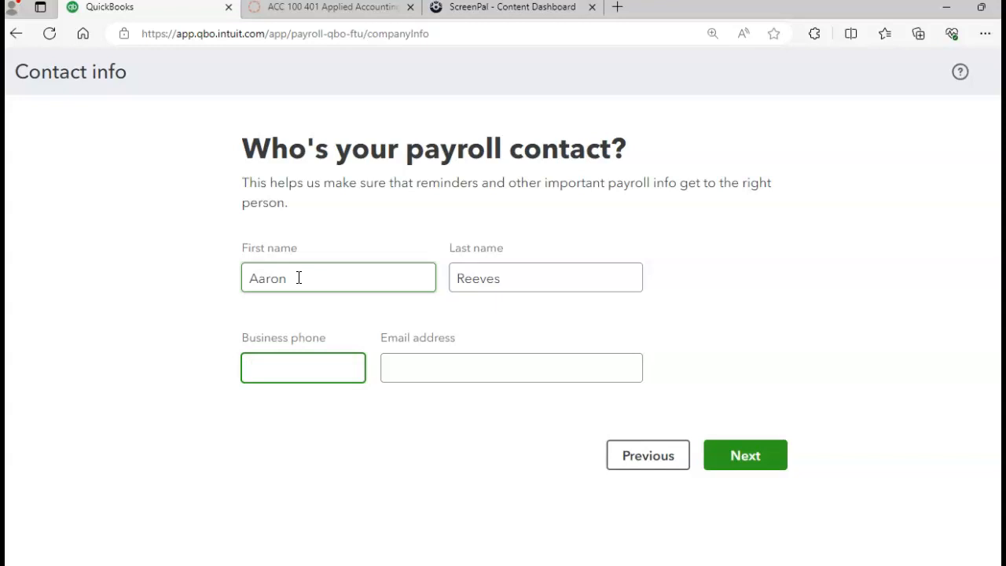
{"action": "type", "text": "520"}
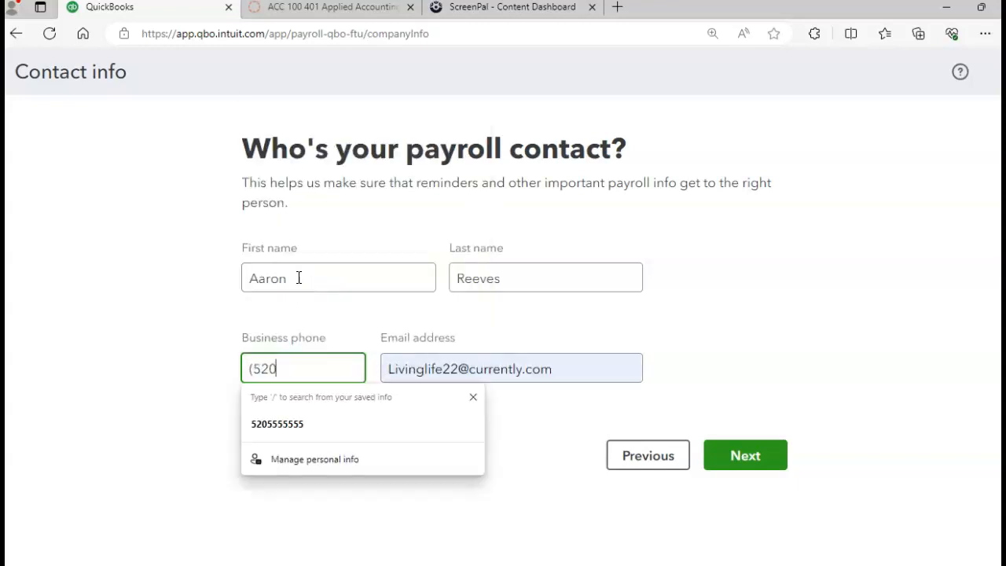
{"action": "type", "text": ") 555"}
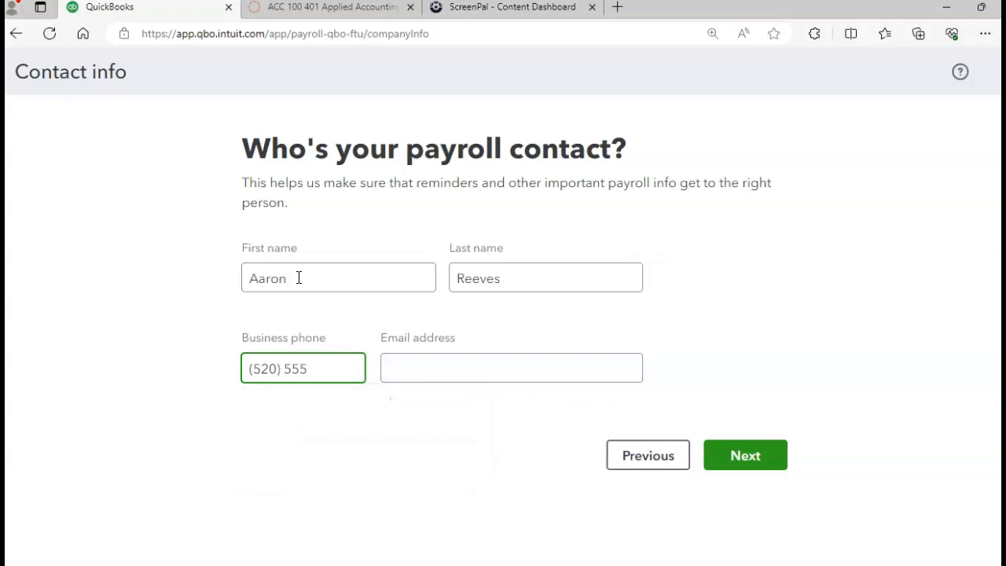
{"action": "type", "text": "-5555"}
{"action": "key", "text": "Tab"}
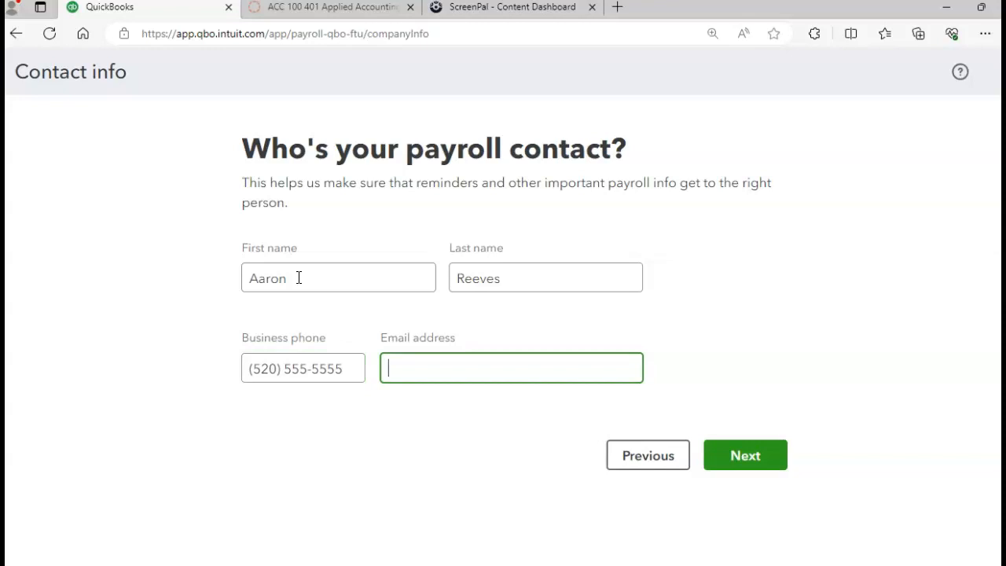
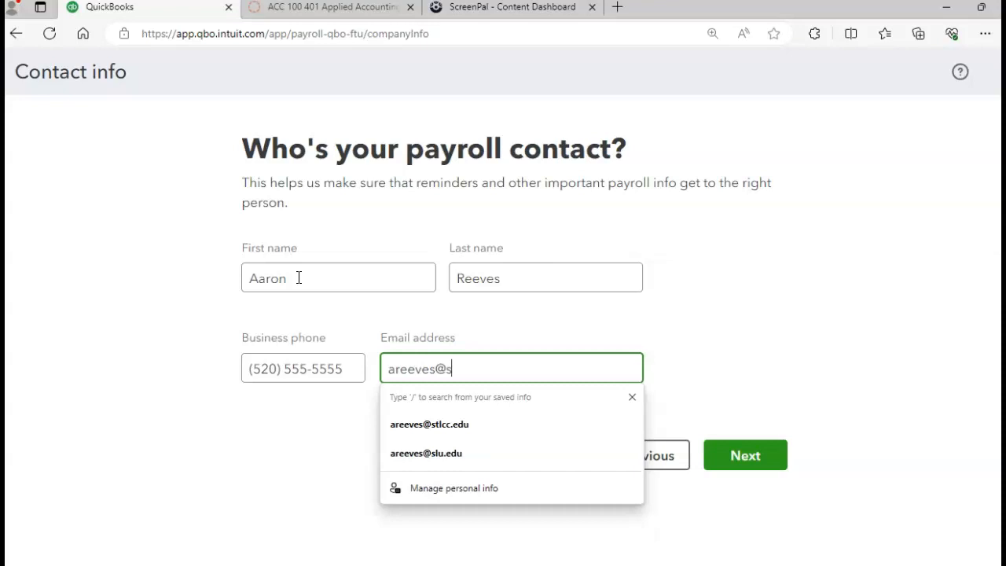
{"action": "key", "text": "Tab"}
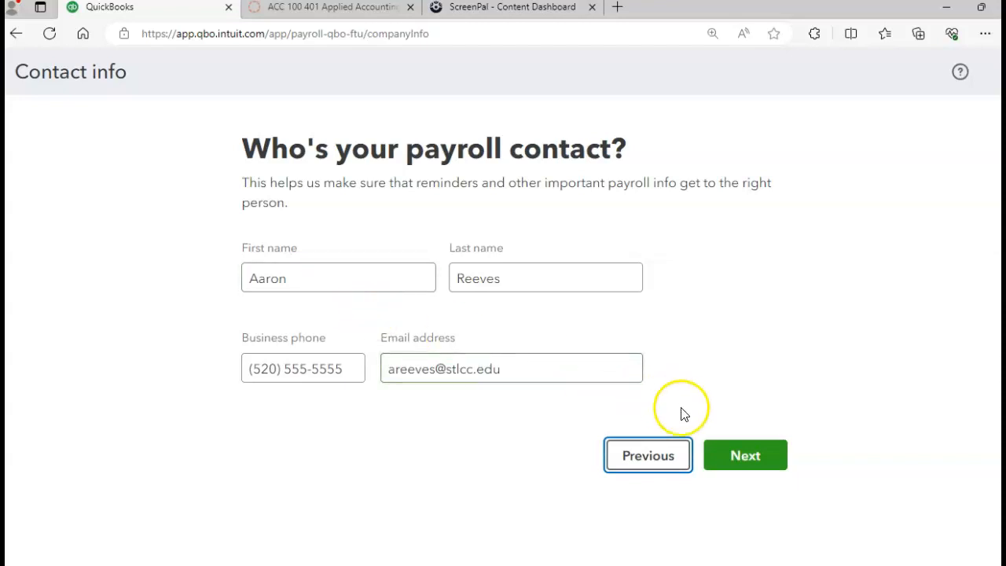
{"action": "left_click", "coordinate": [732, 464]}
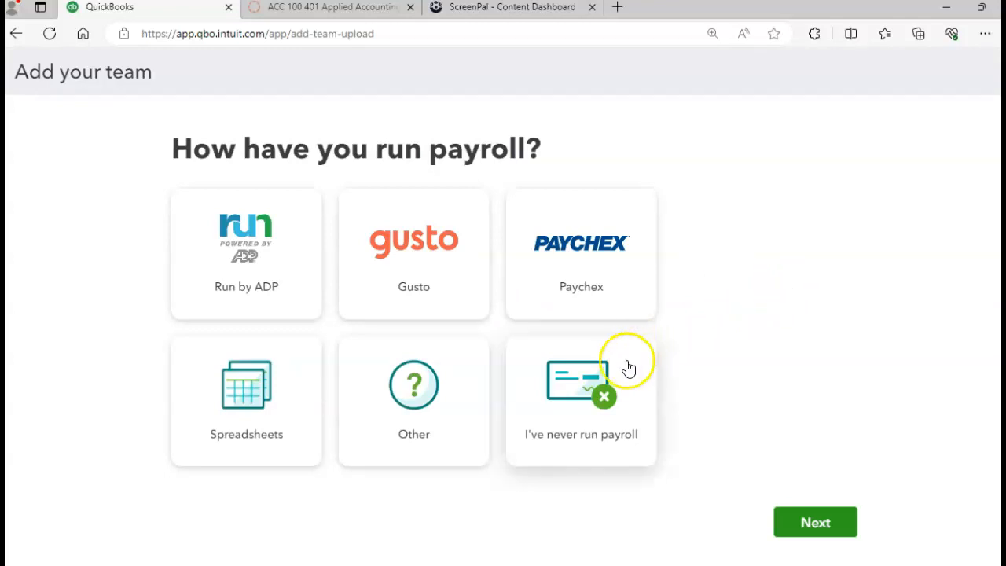
- Indicate payroll has never been run before and begin adding a new employee
{"action": "left_click", "coordinate": [556, 438]}
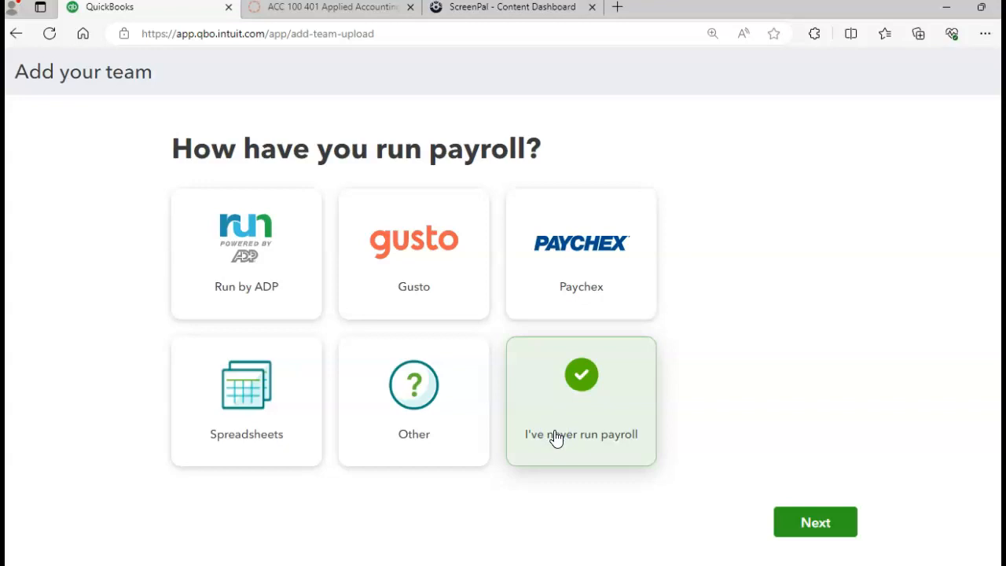
{"action": "left_click", "coordinate": [814, 523]}
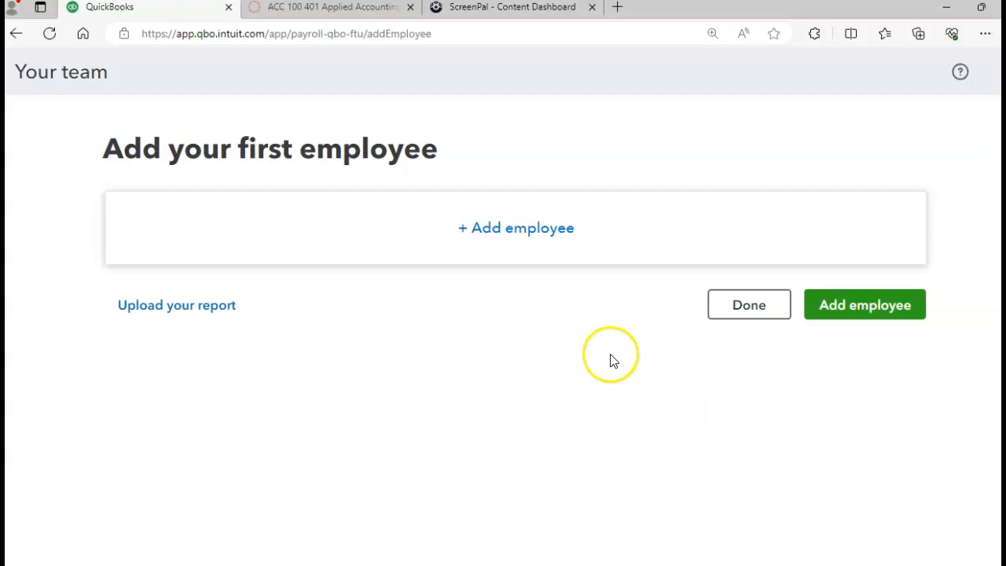
{"action": "left_click", "coordinate": [520, 232]}
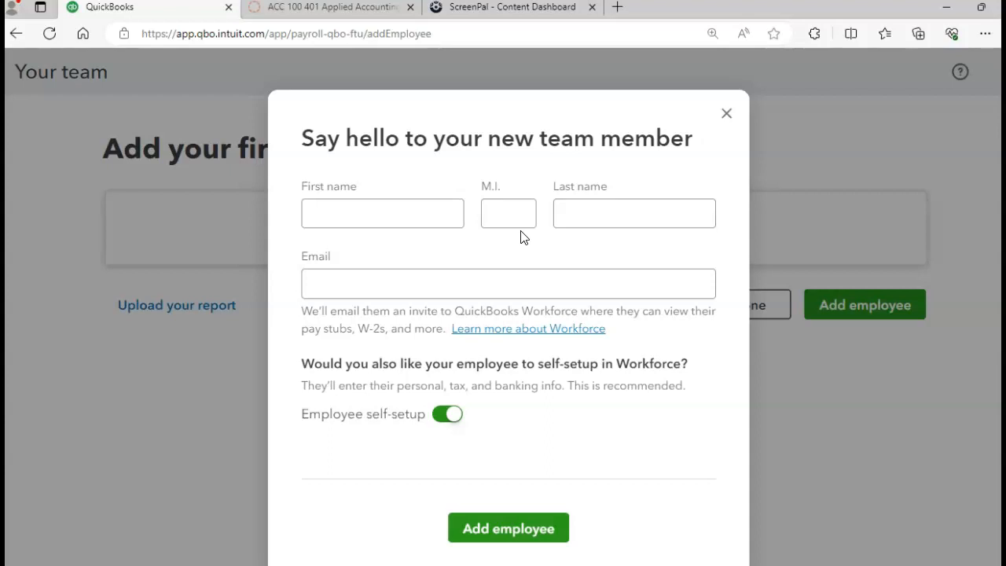
- Enter the new employee's first name, last name and saved e-mail, then add them
{"action": "left_click", "coordinate": [410, 219]}
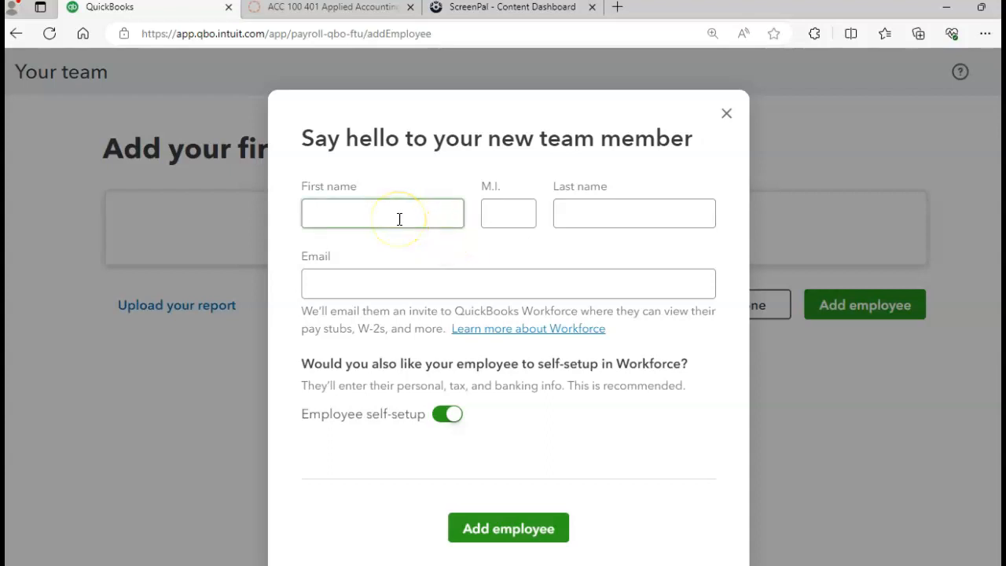
{"action": "left_click", "coordinate": [399, 219]}
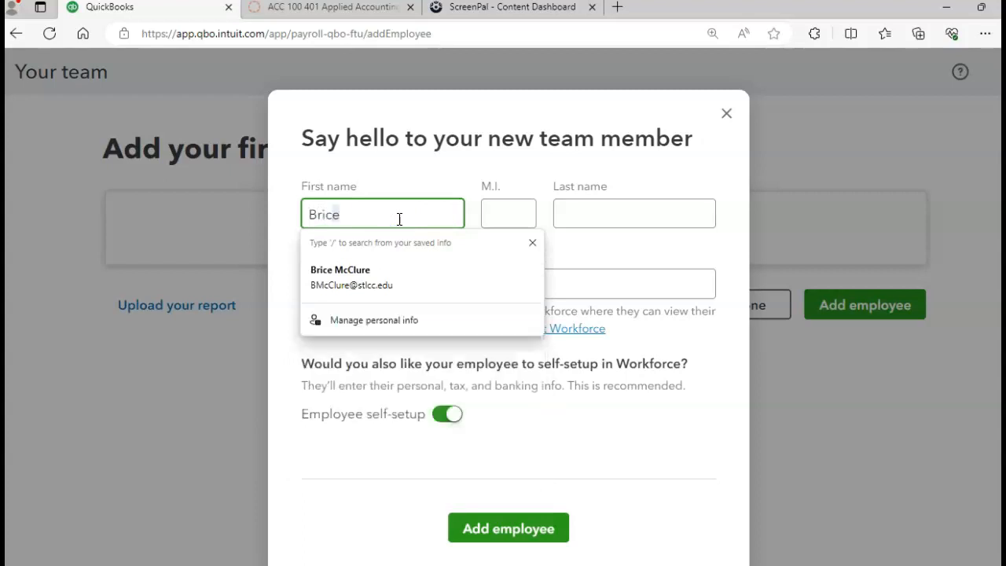
{"action": "key", "text": "Tab"}
{"action": "key", "text": "Tab"}
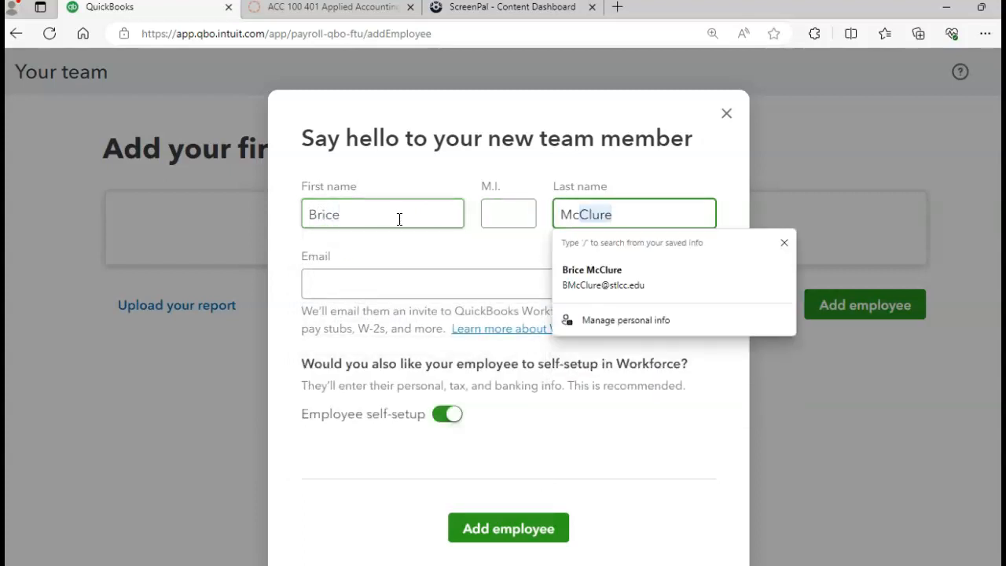
{"action": "key", "text": "Tab"}
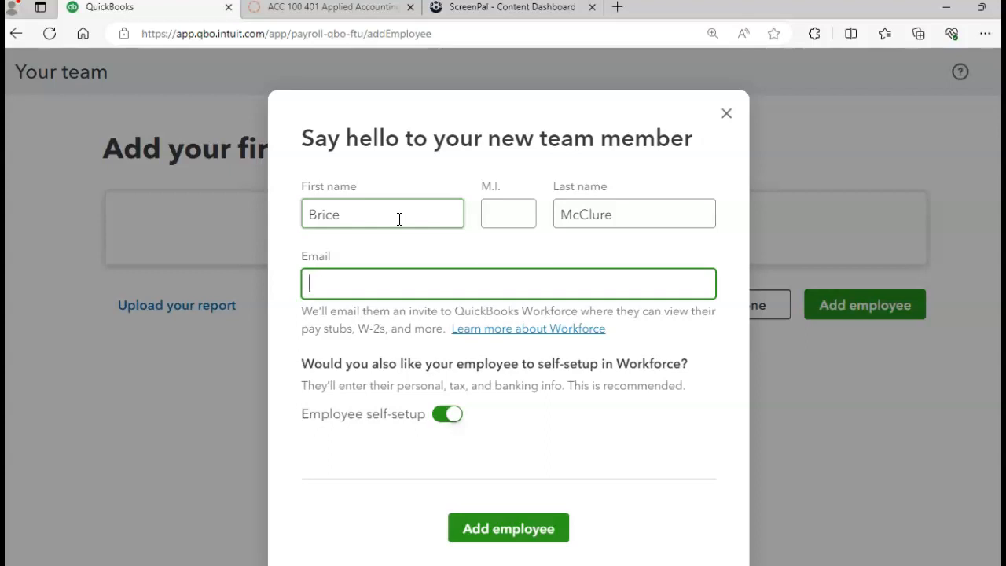
{"action": "type", "text": "B"}
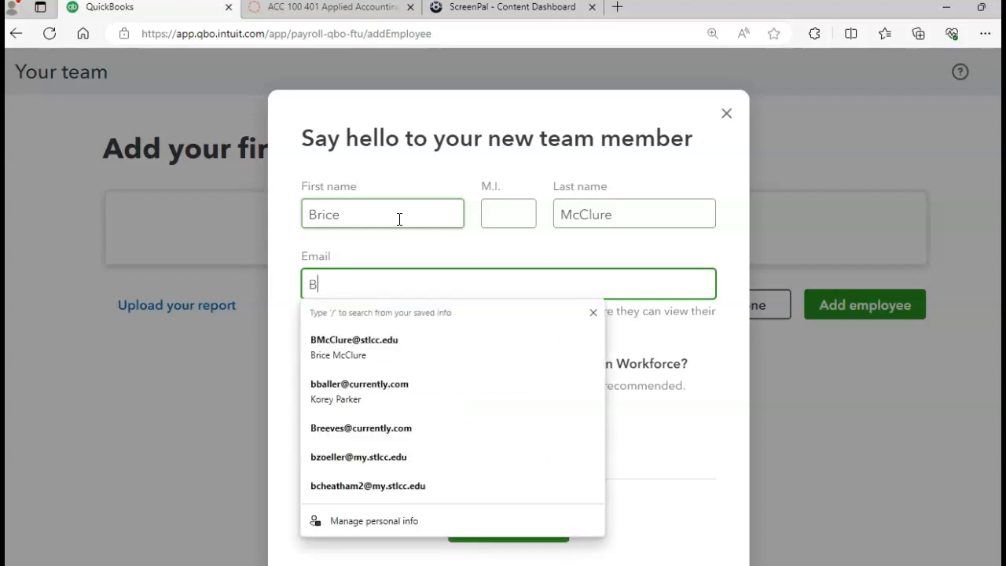
{"action": "left_click", "coordinate": [379, 340]}
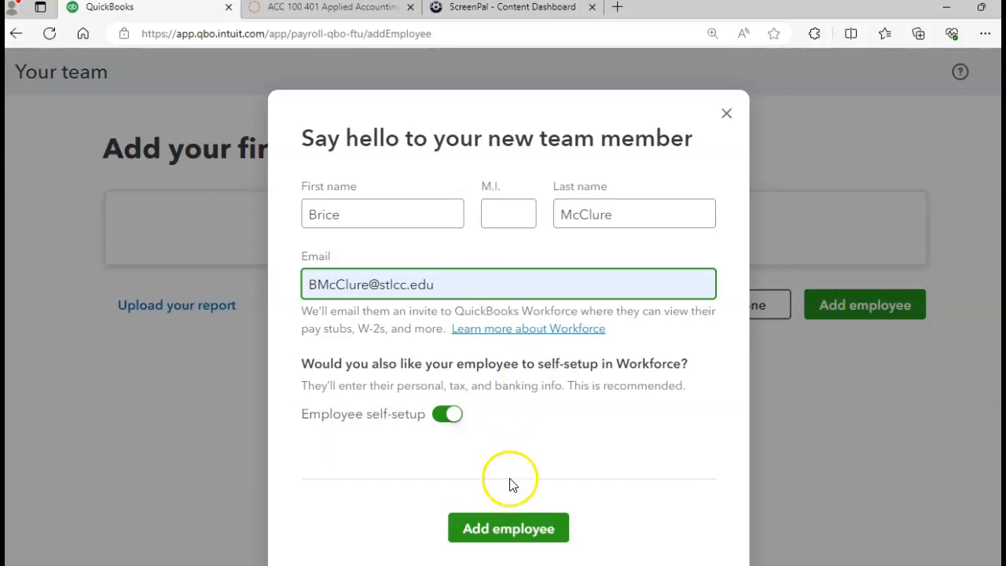
{"action": "left_click", "coordinate": [515, 531]}
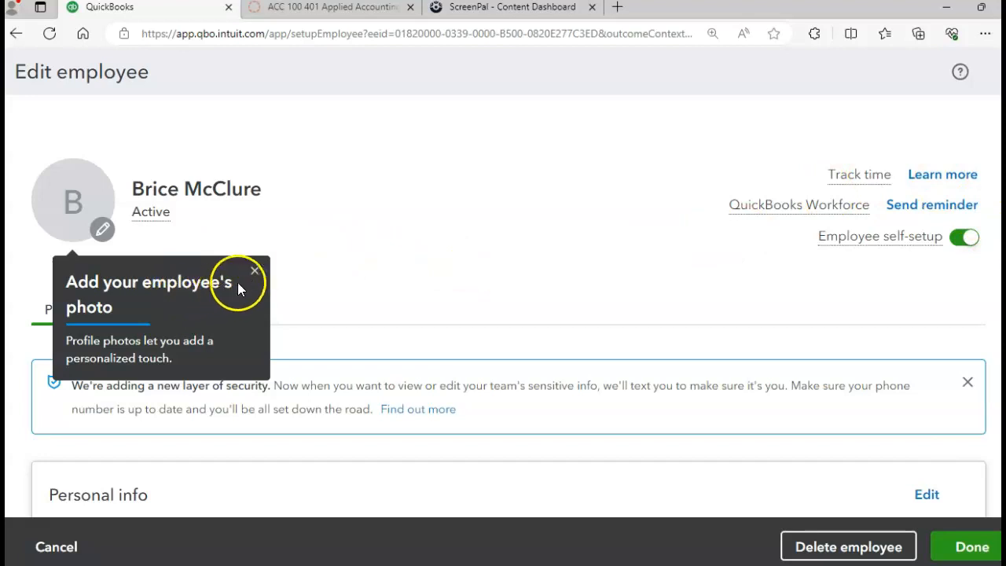
- Dismiss the photo tip and scroll through the employee's profile sections
{"action": "left_click", "coordinate": [255, 272]}
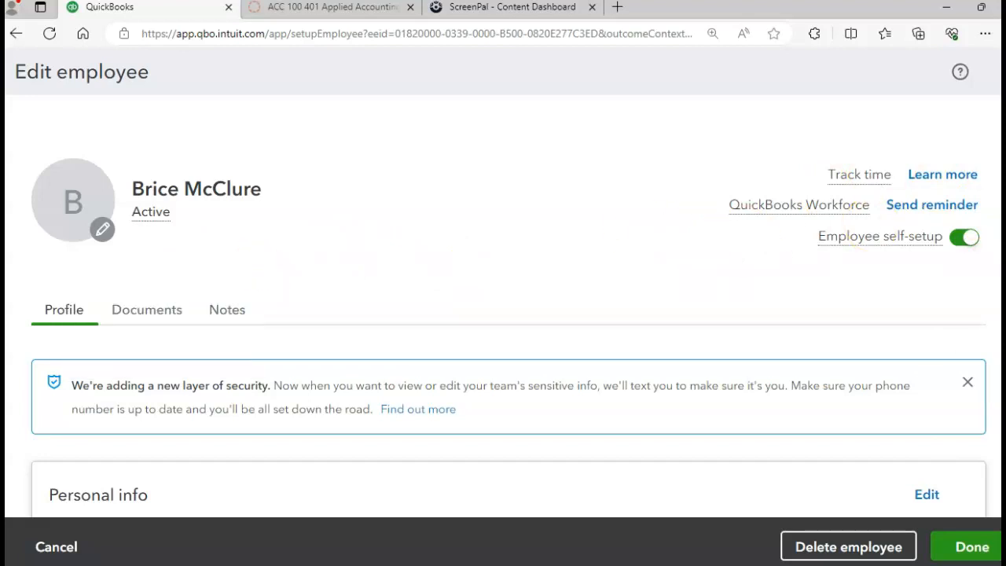
{"action": "scroll", "coordinate": [507, 307], "scroll_direction": "down", "scroll_amount": 4}
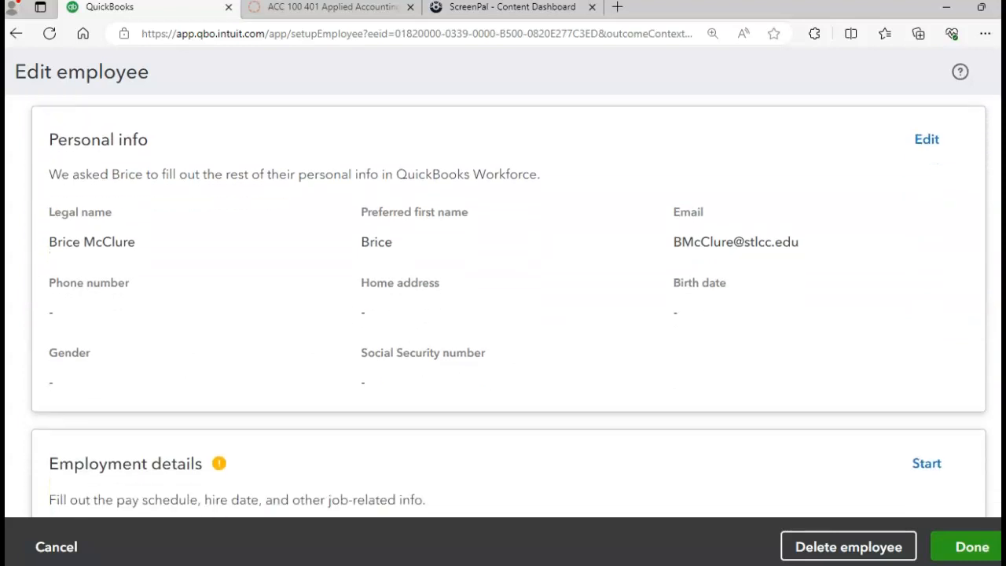
{"action": "scroll", "coordinate": [508, 307], "scroll_direction": "down", "scroll_amount": 2}
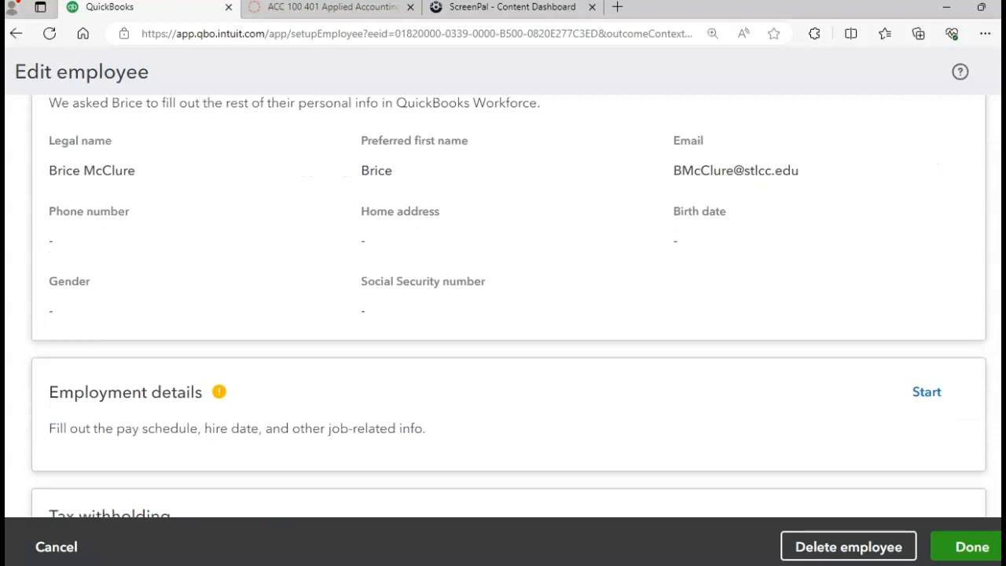
{"action": "scroll", "coordinate": [508, 306], "scroll_direction": "down", "scroll_amount": 3}
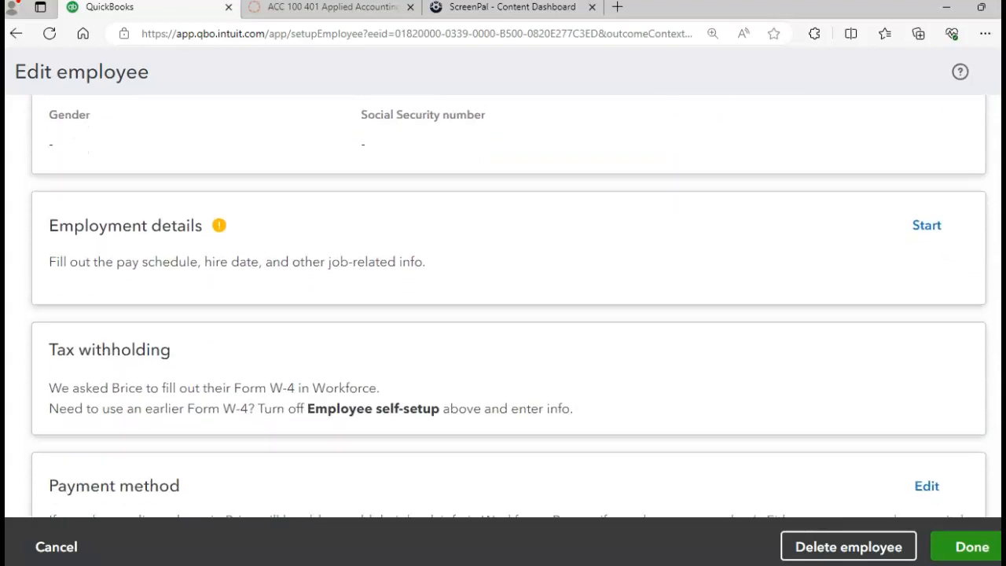
{"action": "scroll", "coordinate": [508, 306], "scroll_direction": "down", "scroll_amount": 2}
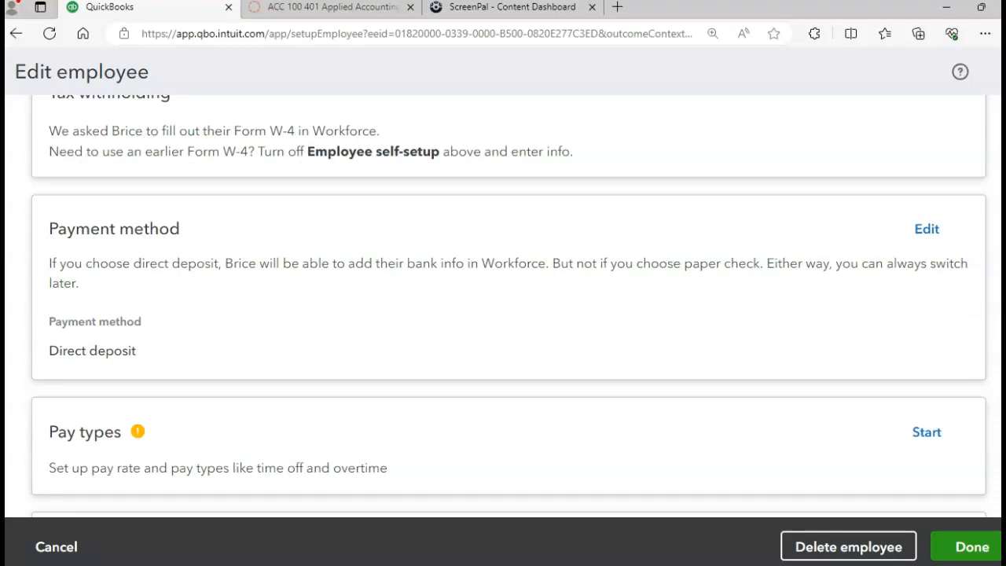
{"action": "scroll", "coordinate": [503, 307], "scroll_direction": "up", "scroll_amount": 6}
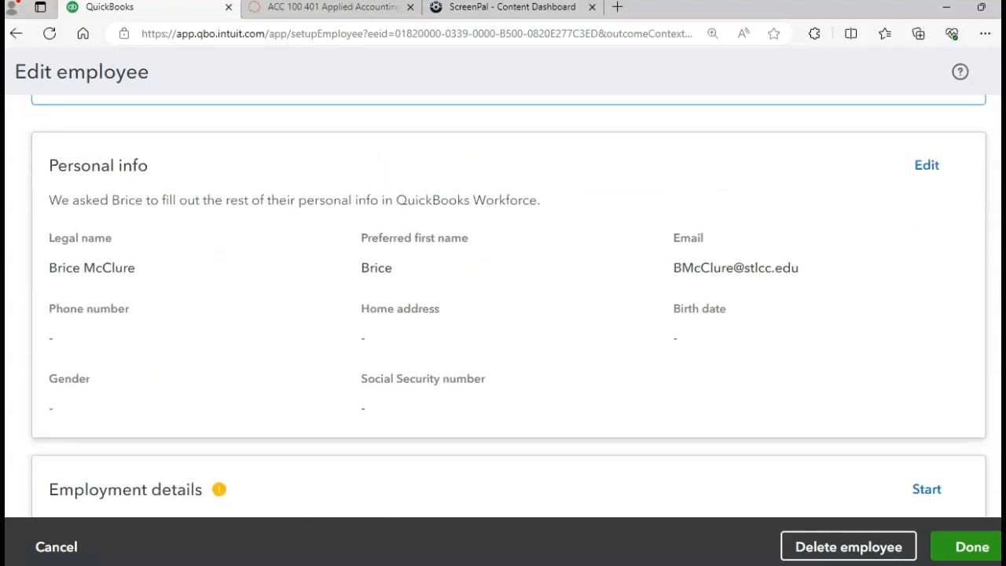
{"action": "scroll", "coordinate": [503, 299], "scroll_direction": "up", "scroll_amount": 1}
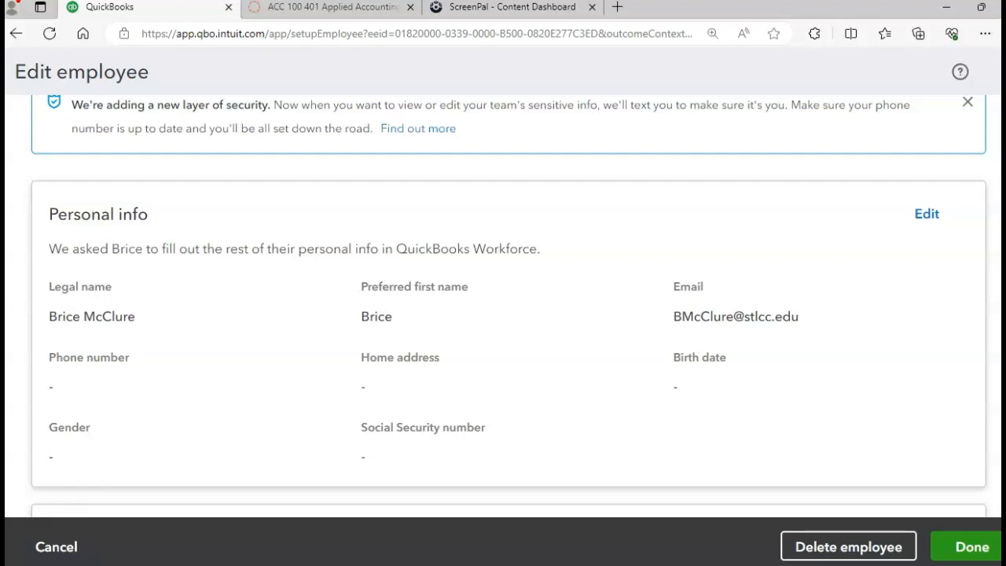
{"action": "scroll", "coordinate": [509, 306], "scroll_direction": "down", "scroll_amount": 5}
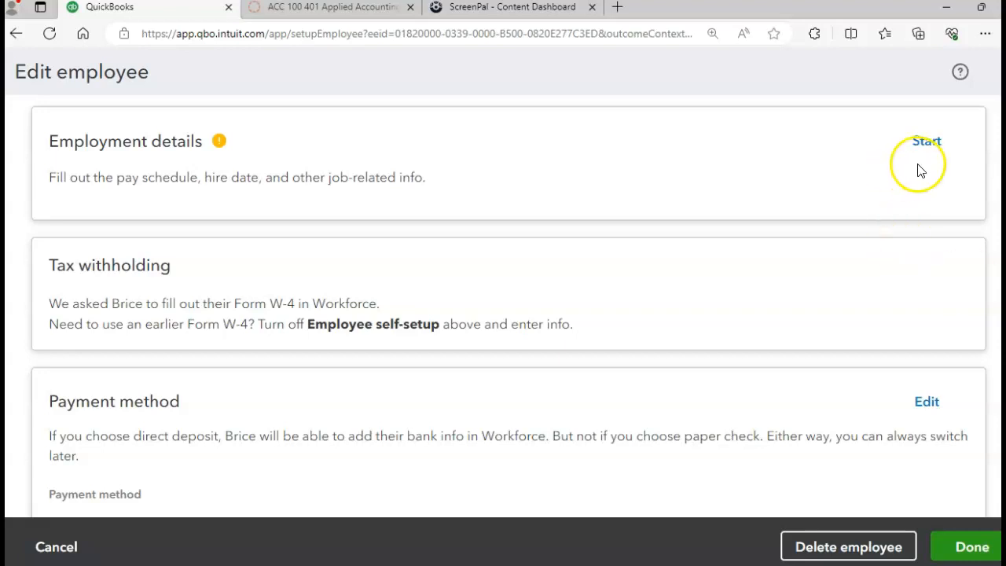
- Start the Employment details and set the hire date to October 2, 2023
{"action": "left_click", "coordinate": [933, 143]}
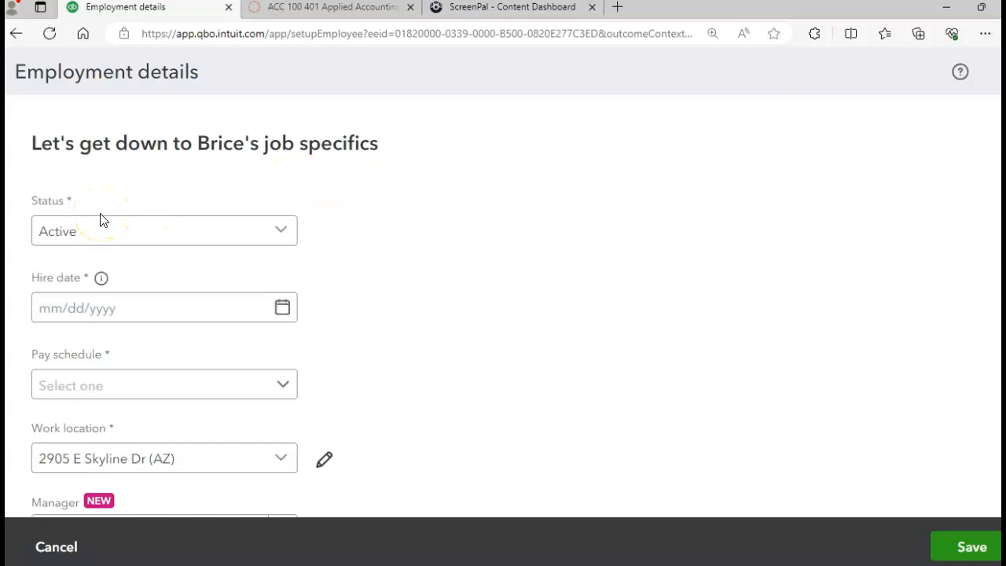
{"action": "left_click", "coordinate": [229, 313]}
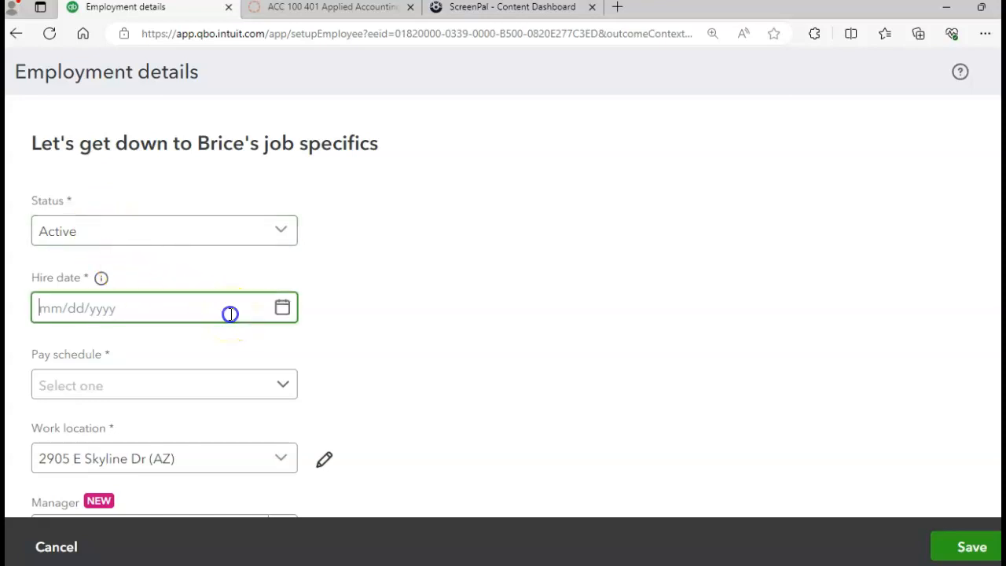
{"action": "left_click", "coordinate": [283, 308]}
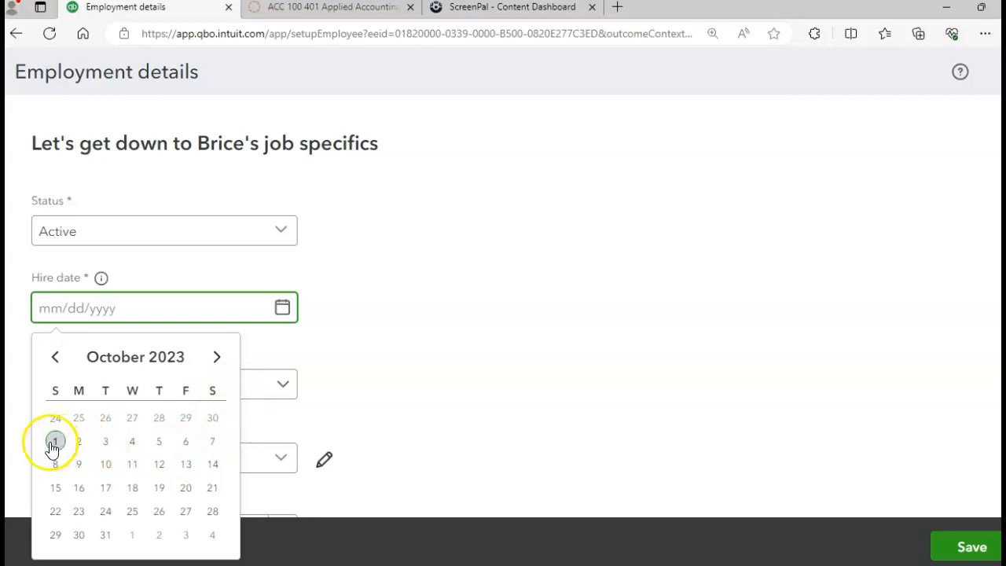
{"action": "left_click", "coordinate": [54, 360]}
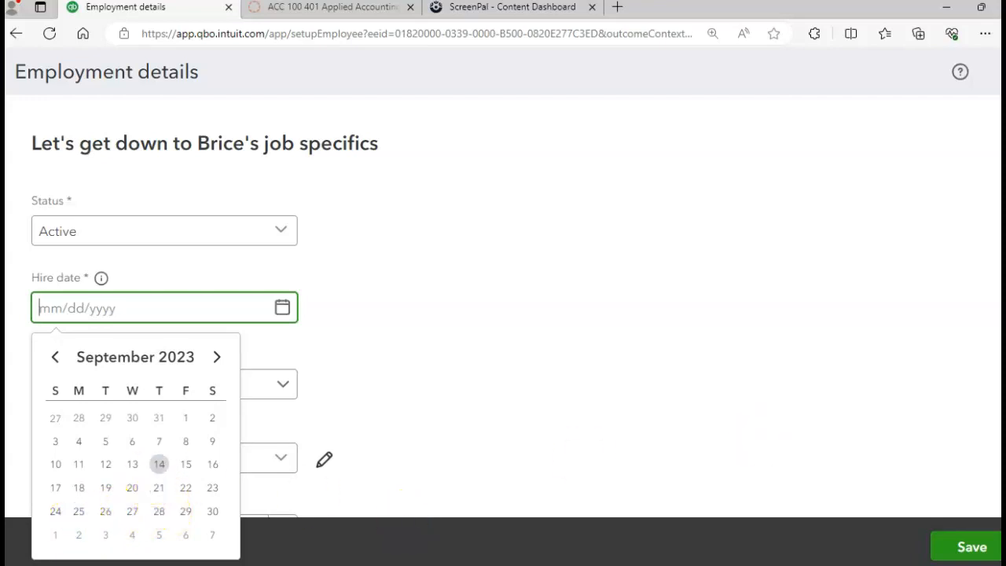
{"action": "left_click", "coordinate": [538, 232]}
{"action": "scroll", "coordinate": [538, 231], "scroll_direction": "down", "scroll_amount": 1}
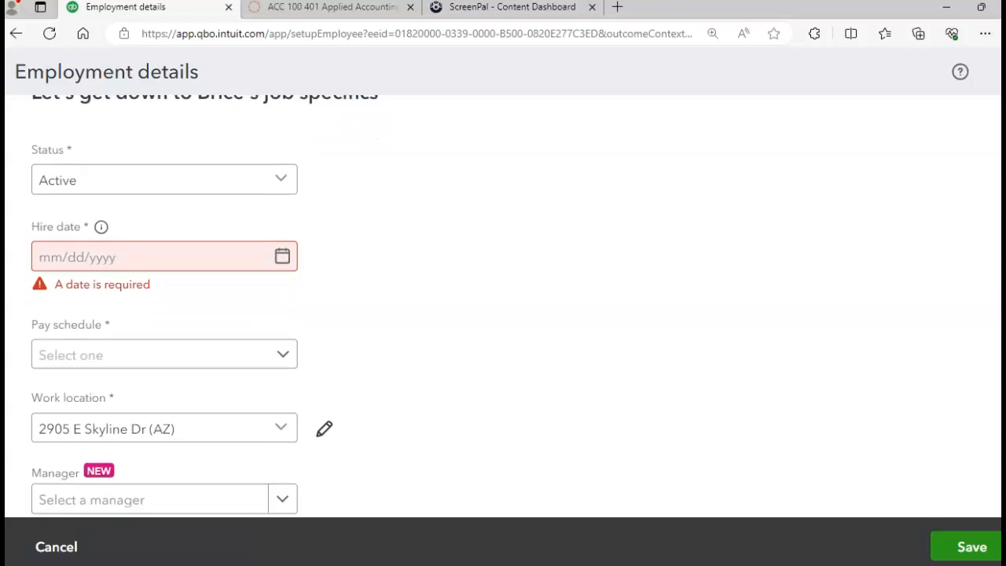
{"action": "scroll", "coordinate": [538, 231], "scroll_direction": "up", "scroll_amount": 1}
{"action": "left_click", "coordinate": [240, 286]}
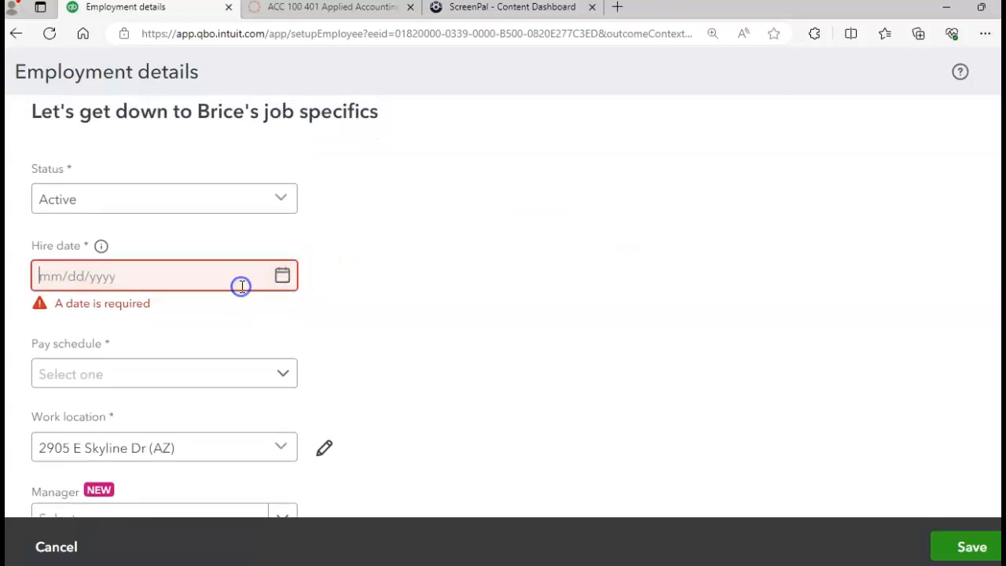
{"action": "left_click", "coordinate": [283, 275]}
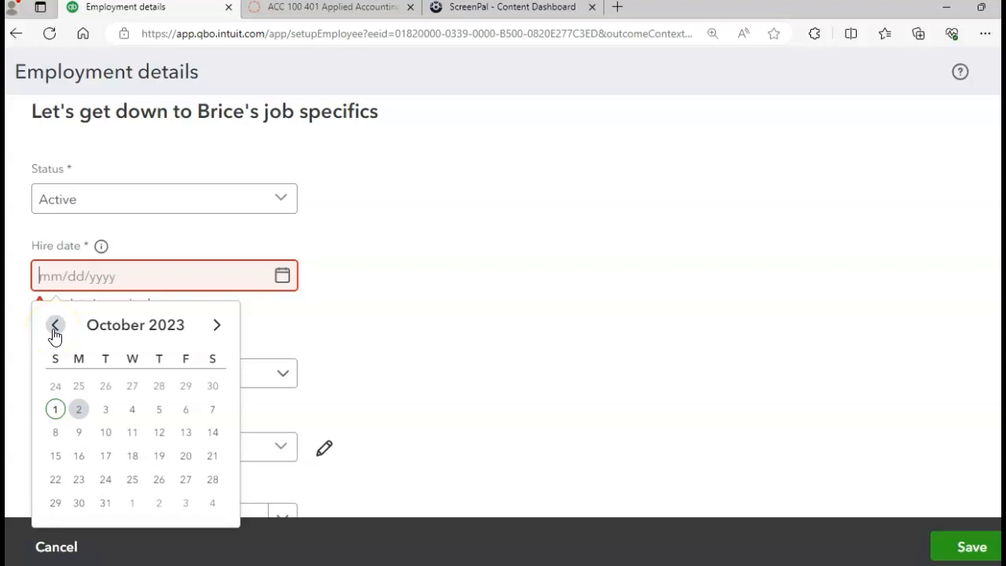
{"action": "left_click", "coordinate": [79, 409]}
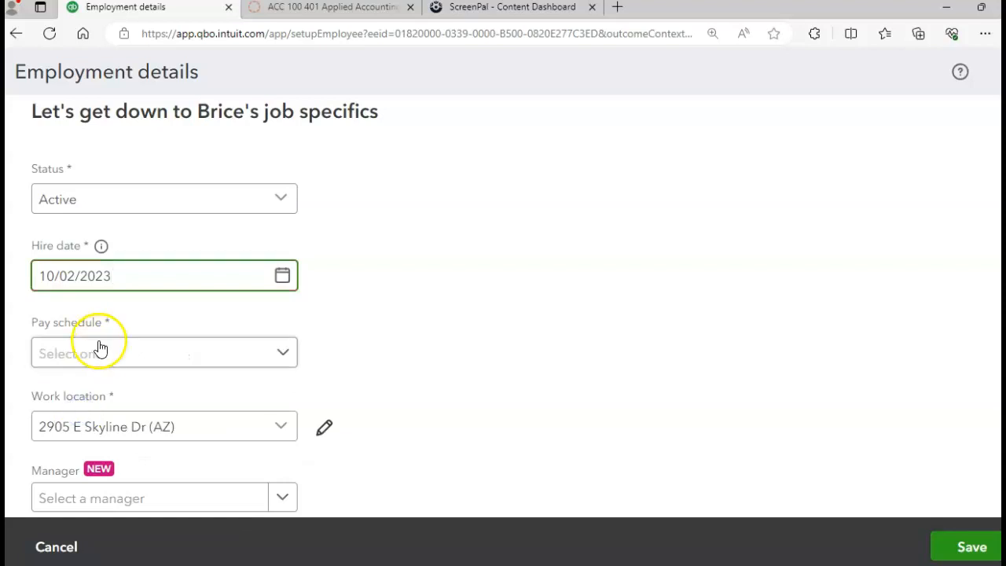
{"action": "left_click", "coordinate": [281, 357]}
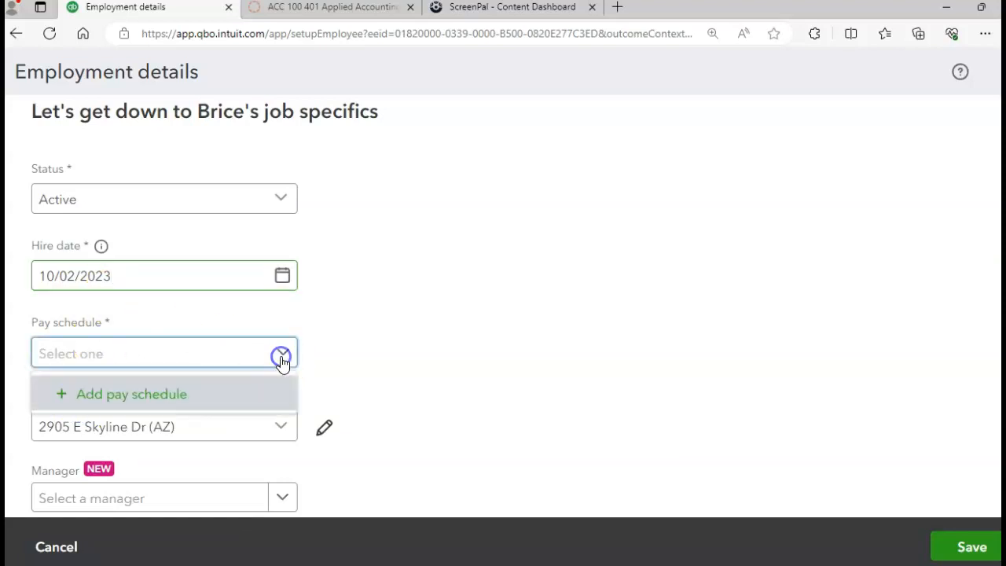
- Add a weekly pay schedule named Every Friday with next payday 10/06/2023
{"action": "left_click", "coordinate": [114, 391]}
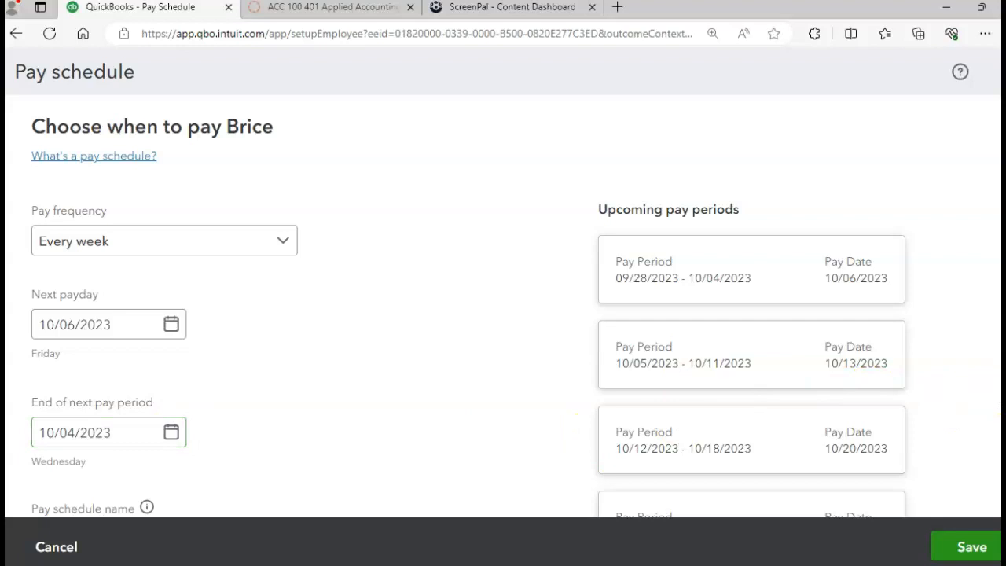
{"action": "scroll", "coordinate": [503, 314], "scroll_direction": "down", "scroll_amount": 2}
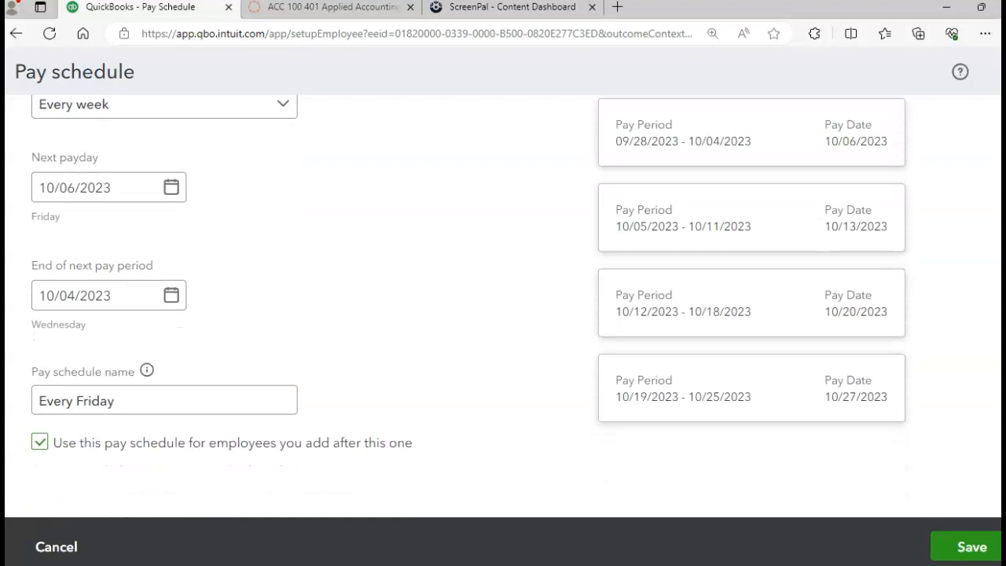
{"action": "left_click", "coordinate": [960, 542]}
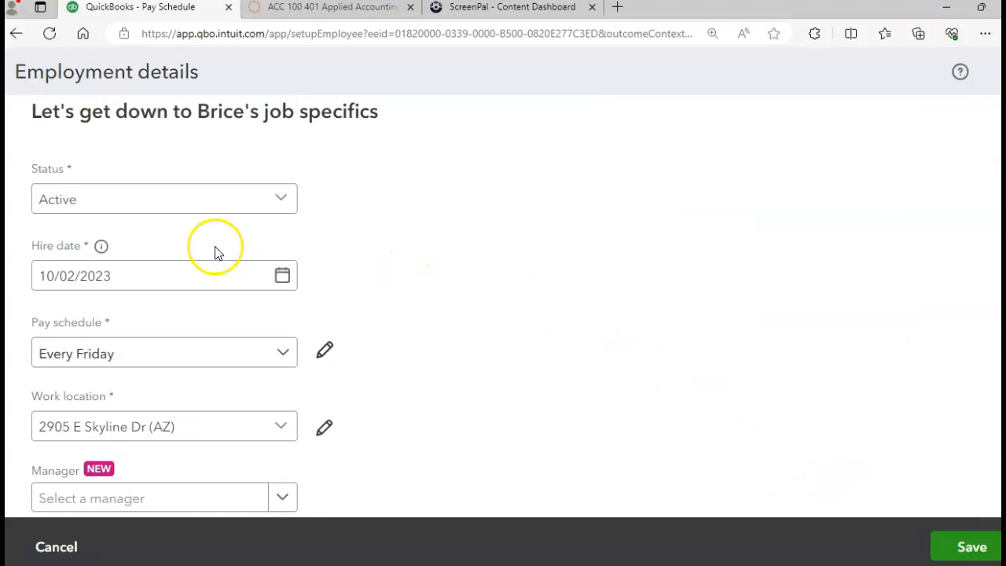
- Set the hire date to September 25, 2023 and save the employment details
{"action": "mouse_move", "coordinate": [100, 247]}
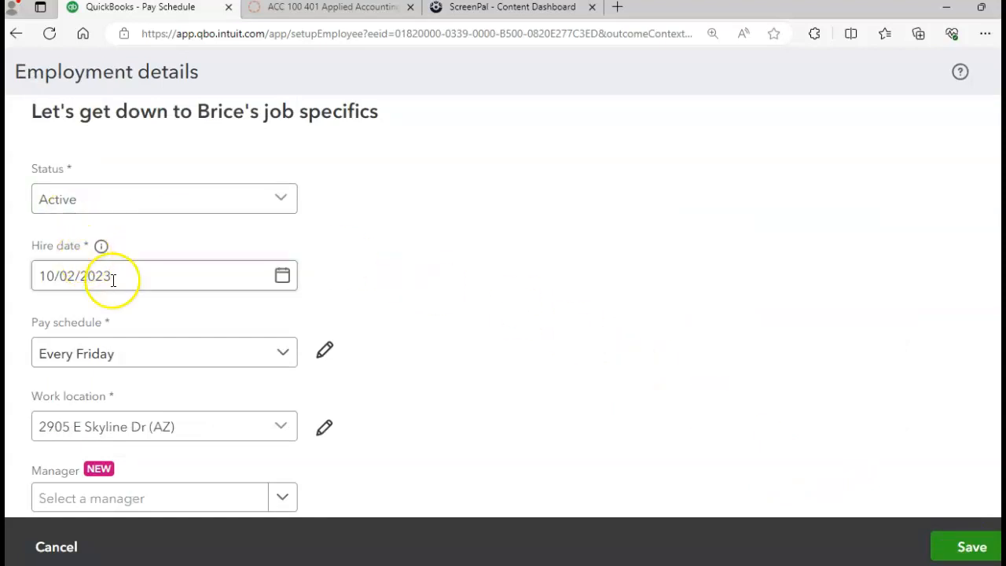
{"action": "left_click", "coordinate": [281, 274]}
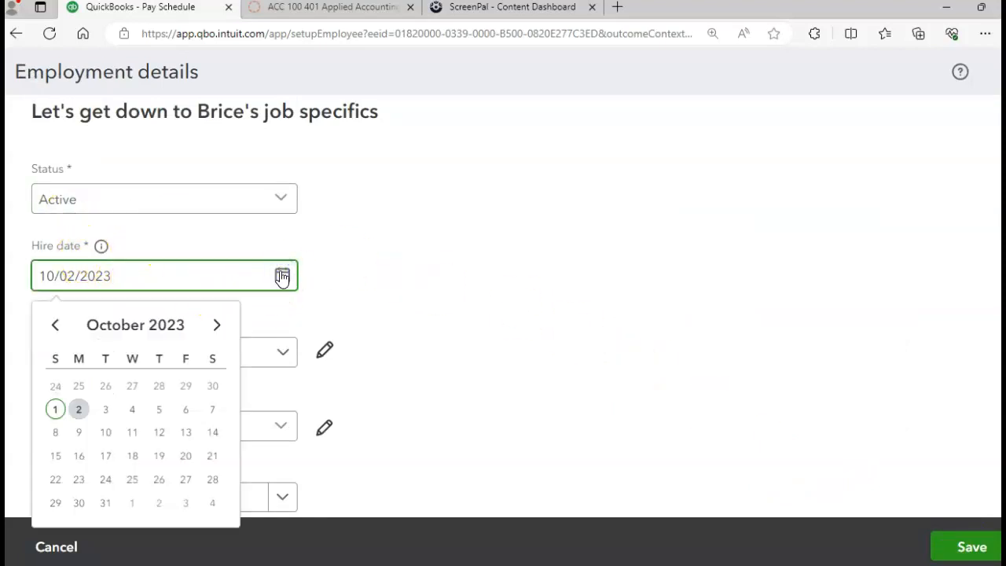
{"action": "left_click", "coordinate": [56, 326]}
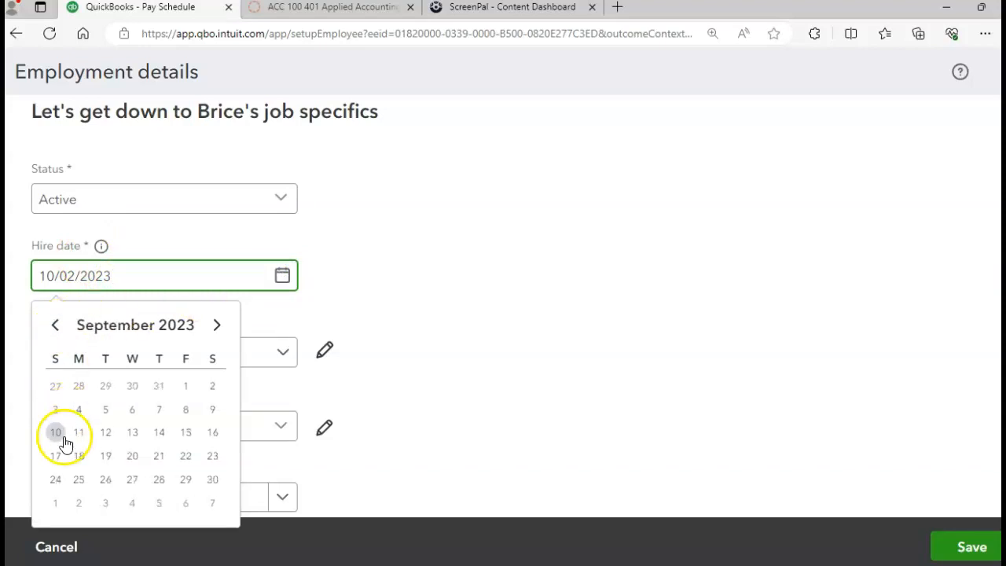
{"action": "left_click", "coordinate": [79, 481]}
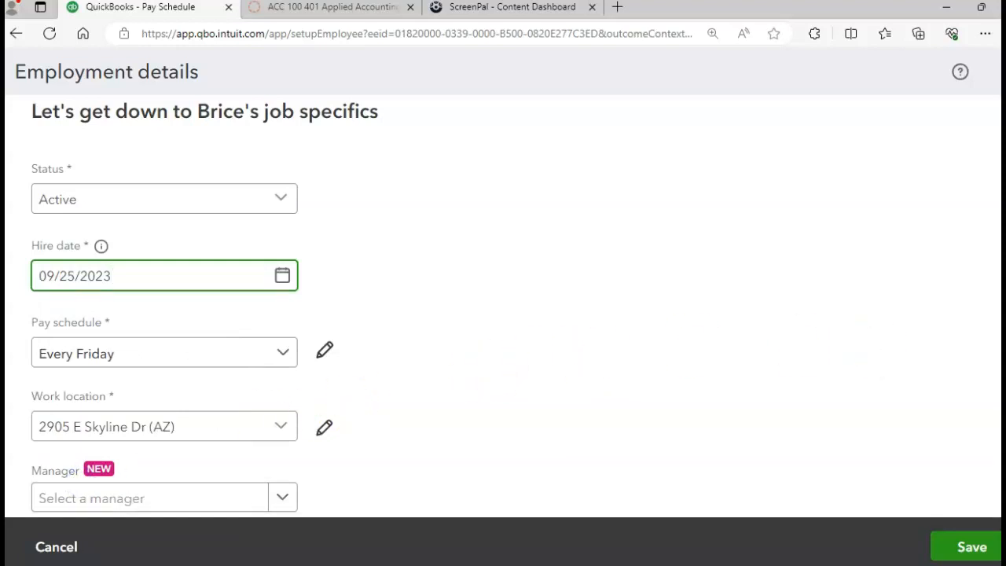
{"action": "scroll", "coordinate": [503, 306], "scroll_direction": "down", "scroll_amount": 5}
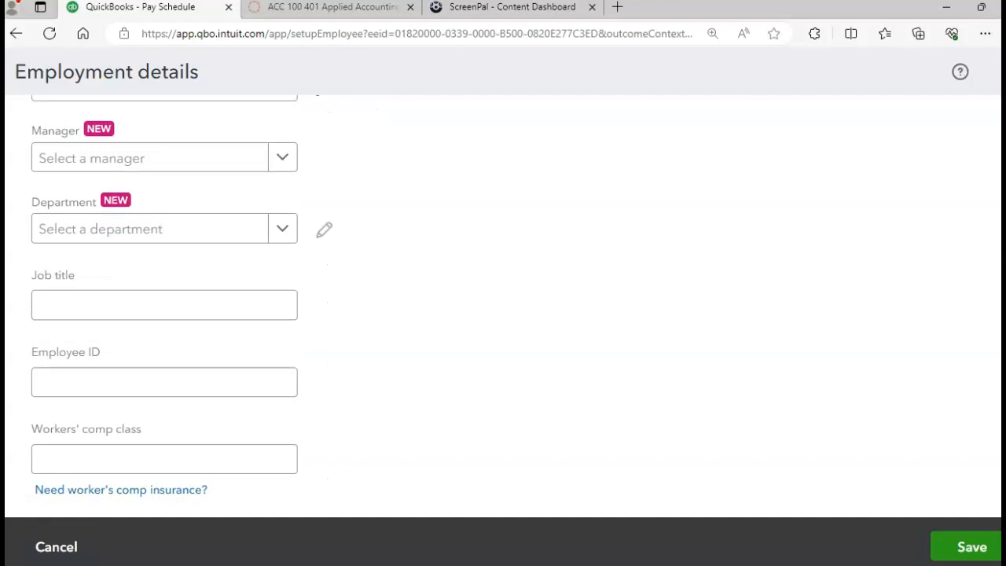
{"action": "left_click", "coordinate": [953, 548]}
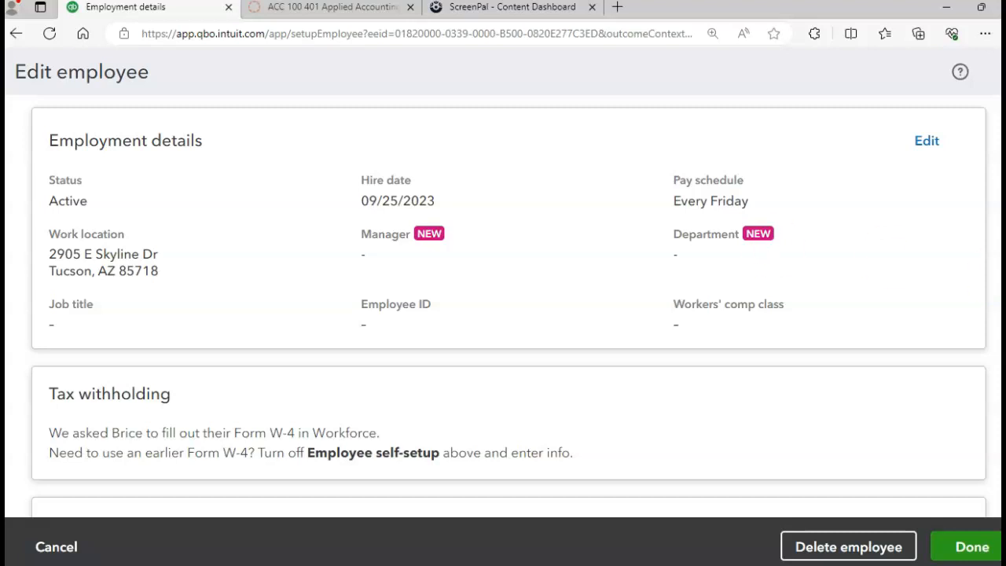
- Begin the Pay types setup from the bottom of the Edit employee page
{"action": "scroll", "coordinate": [509, 306], "scroll_direction": "down", "scroll_amount": 5}
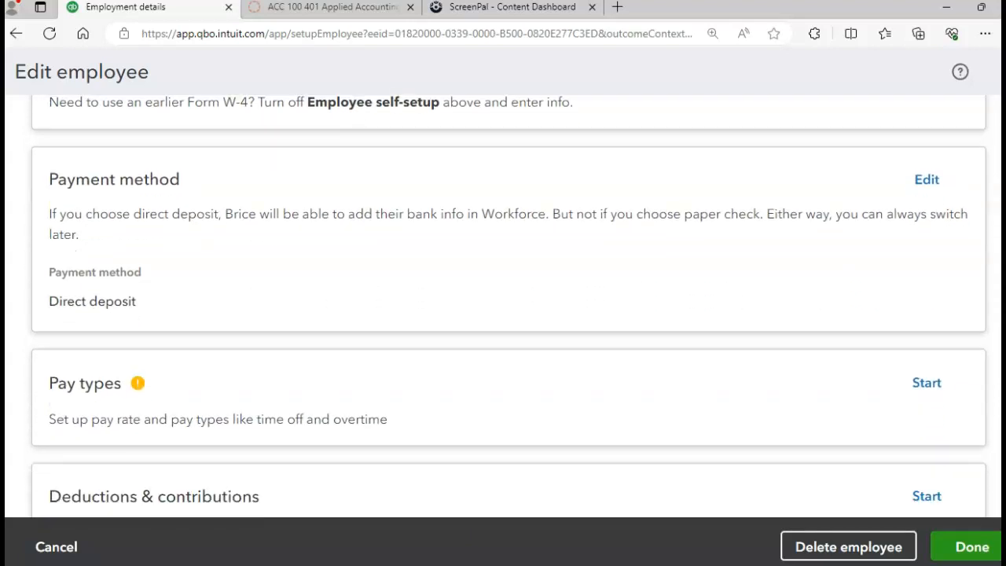
{"action": "scroll", "coordinate": [509, 305], "scroll_direction": "down", "scroll_amount": 1}
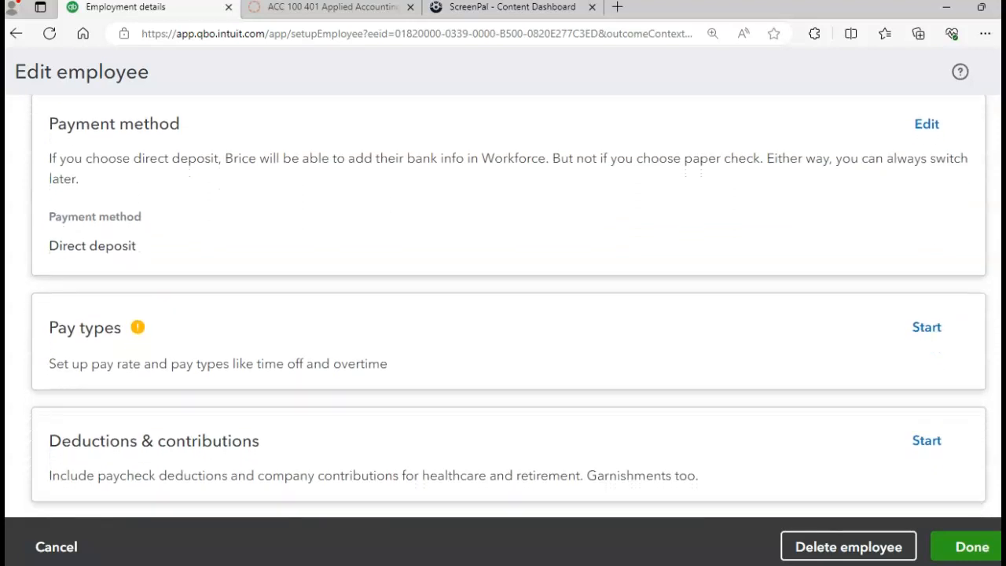
{"action": "scroll", "coordinate": [509, 306], "scroll_direction": "down", "scroll_amount": 1}
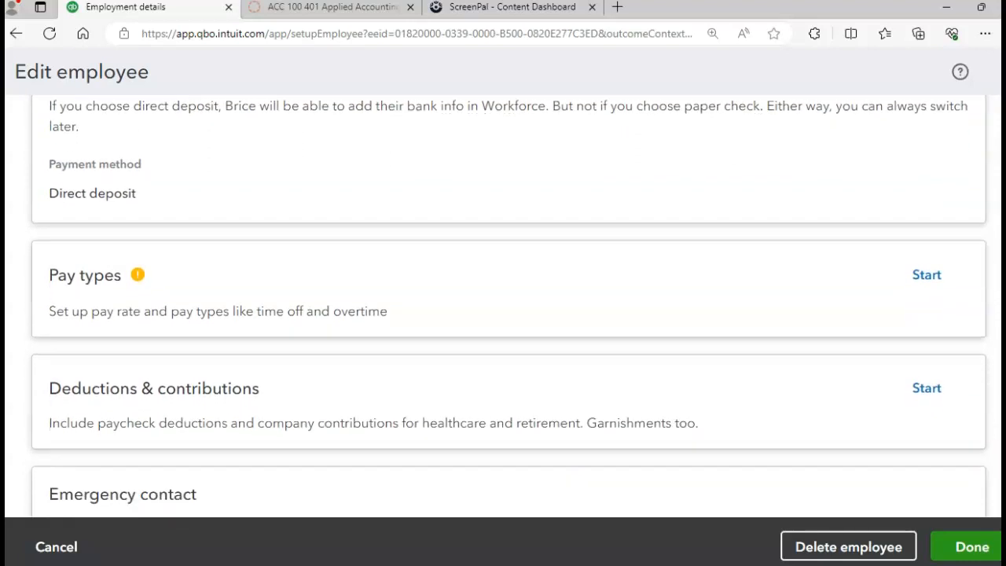
{"action": "left_click", "coordinate": [920, 277]}
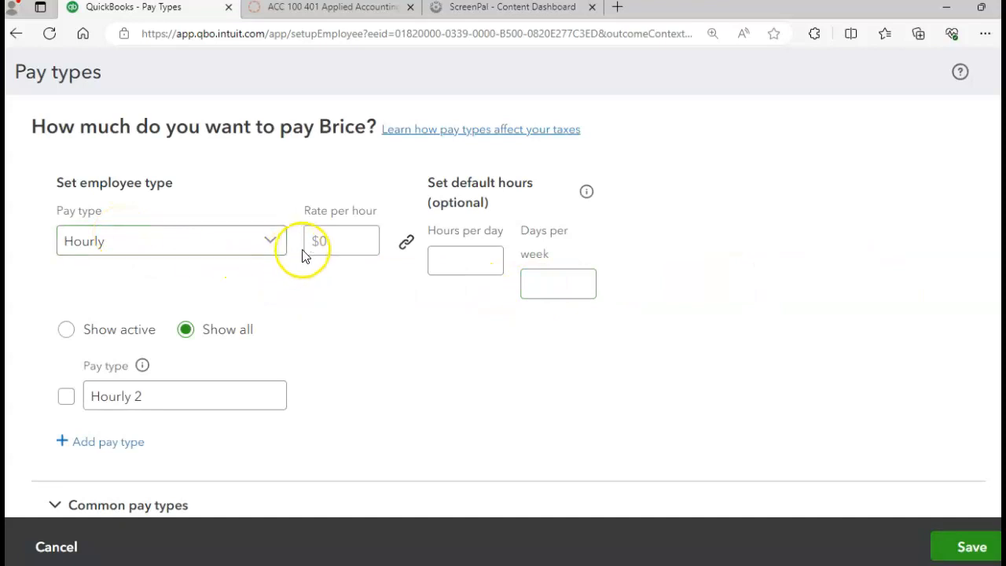
- Set the hourly rate to $15.00 with 8 hours per day and 5 days per week, and save
{"action": "left_click", "coordinate": [326, 242]}
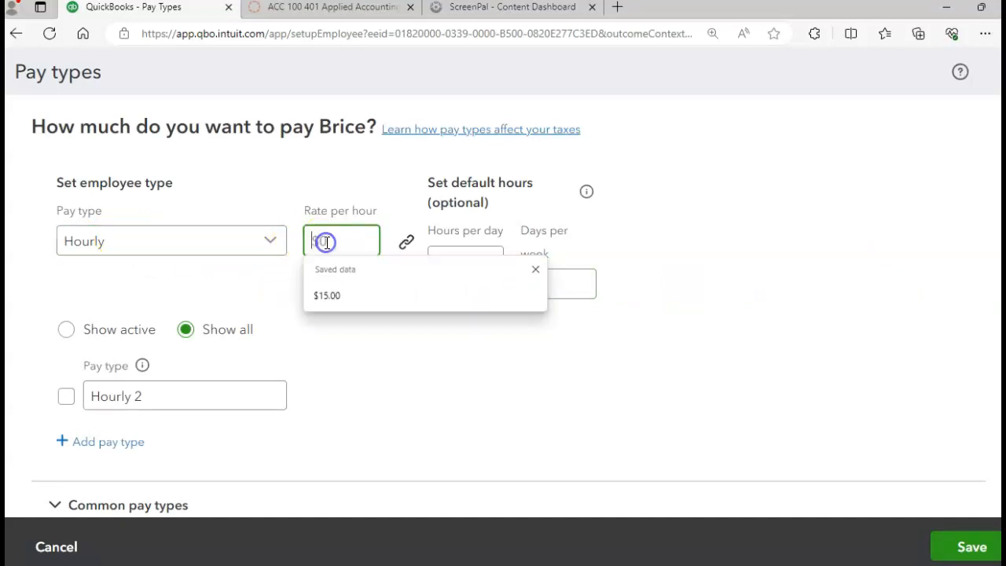
{"action": "left_click", "coordinate": [334, 294]}
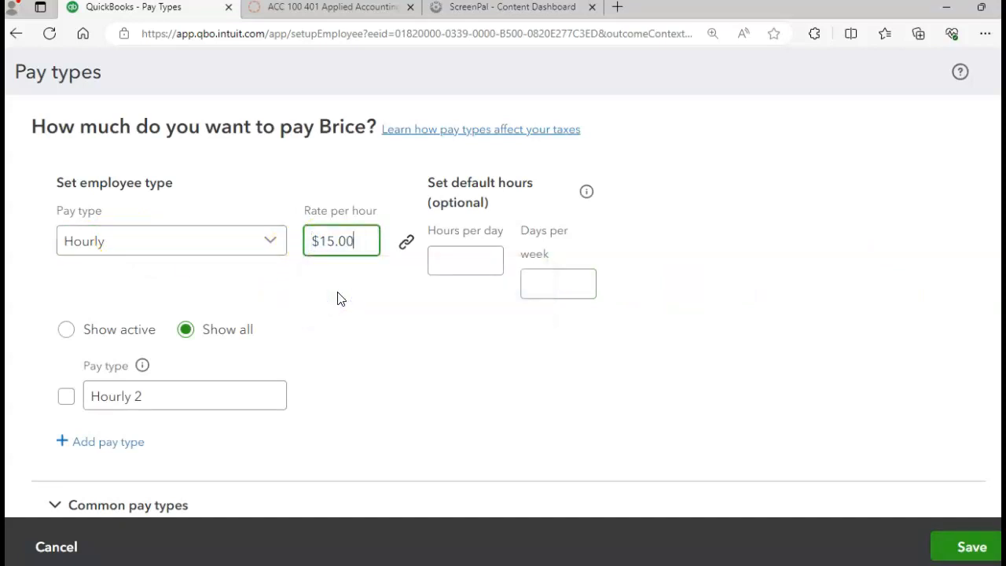
{"action": "type", "text": "8"}
{"action": "left_click", "coordinate": [570, 289]}
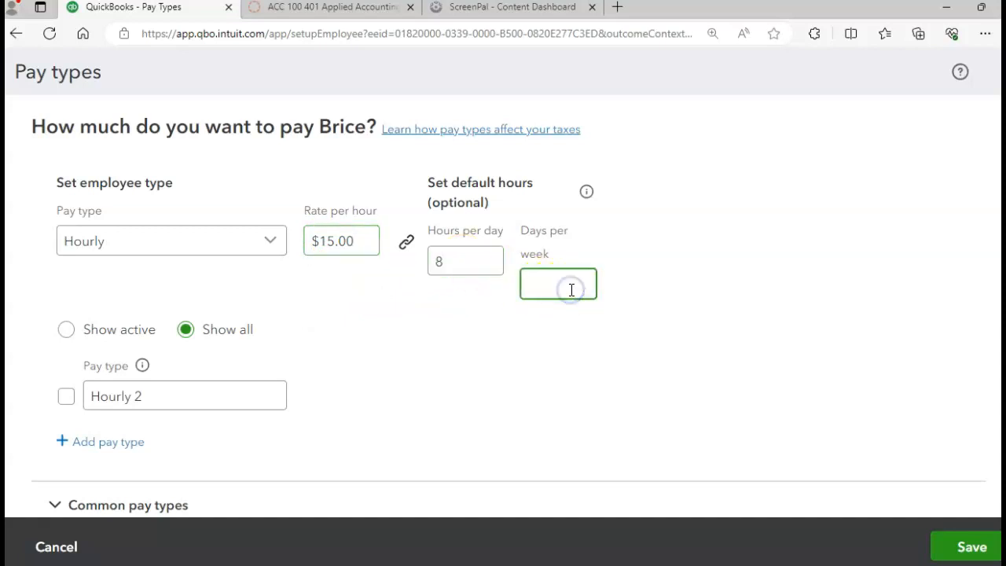
{"action": "type", "text": "5"}
{"action": "left_click", "coordinate": [633, 373]}
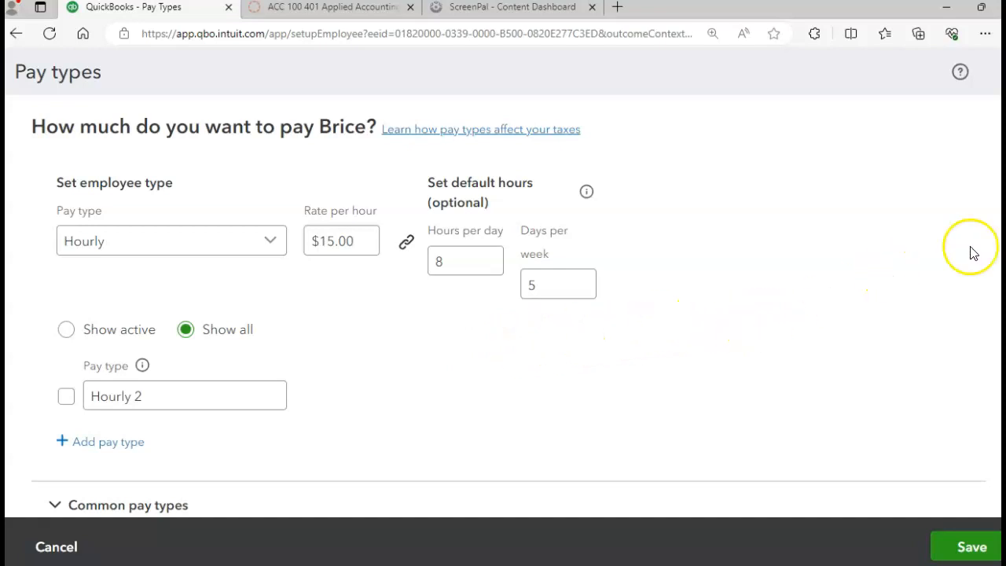
{"action": "scroll", "coordinate": [509, 314], "scroll_direction": "down", "scroll_amount": 4}
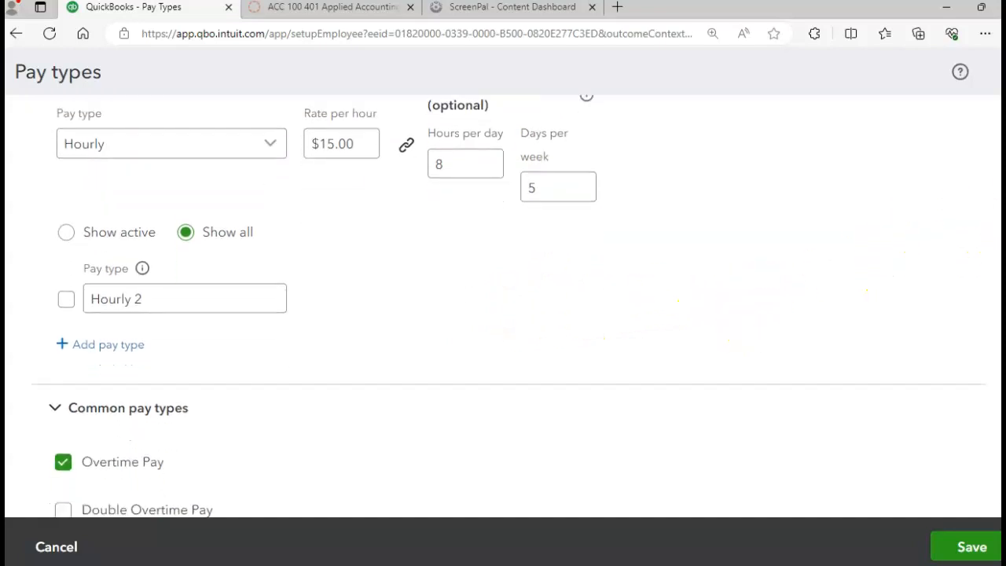
{"action": "scroll", "coordinate": [509, 299], "scroll_direction": "down", "scroll_amount": 5}
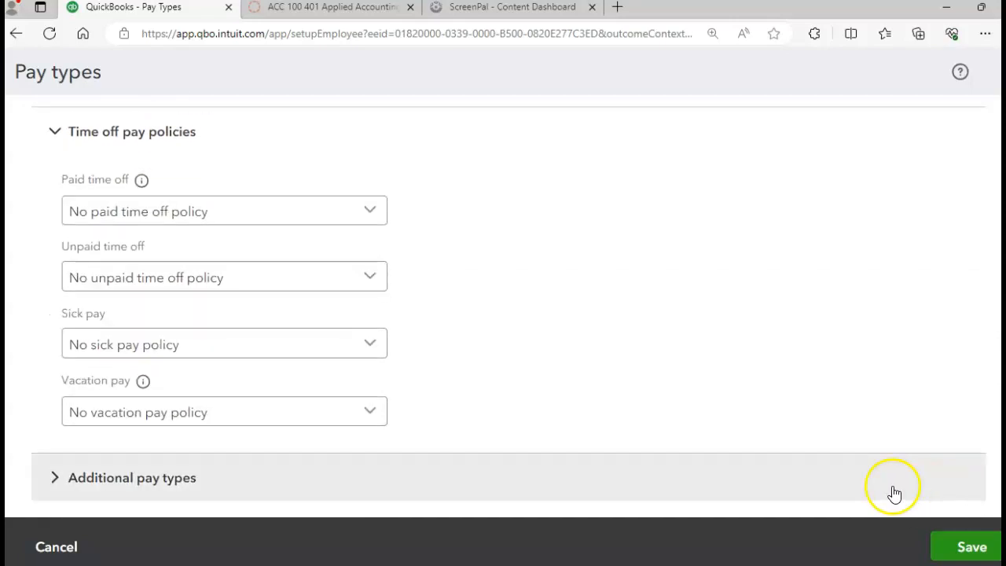
{"action": "left_click", "coordinate": [961, 548]}
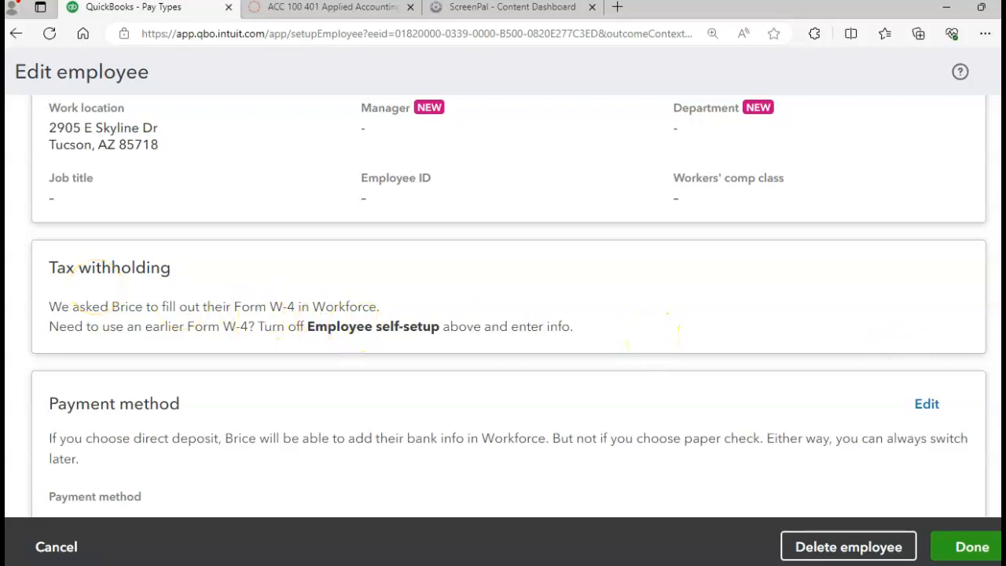
- Switch off the Employee self-setup toggle and confirm stopping self-setup
{"action": "scroll", "coordinate": [912, 228], "scroll_direction": "up", "scroll_amount": 10}
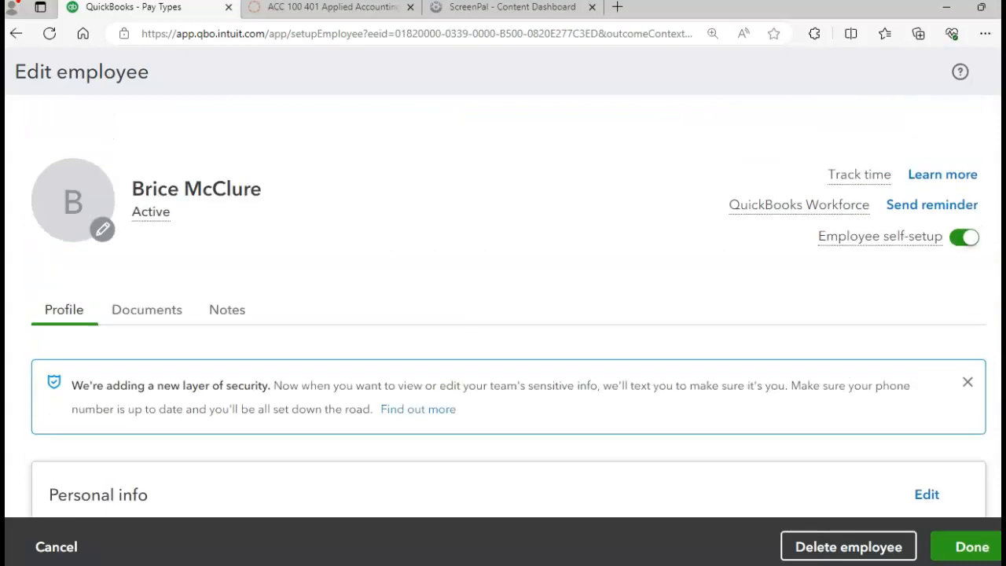
{"action": "mouse_move", "coordinate": [882, 241]}
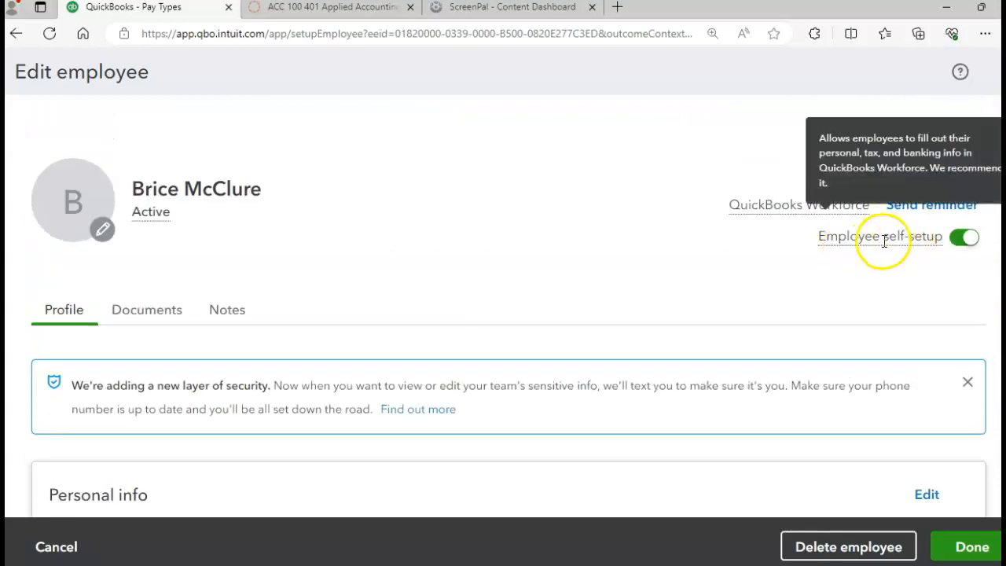
{"action": "left_click", "coordinate": [966, 244]}
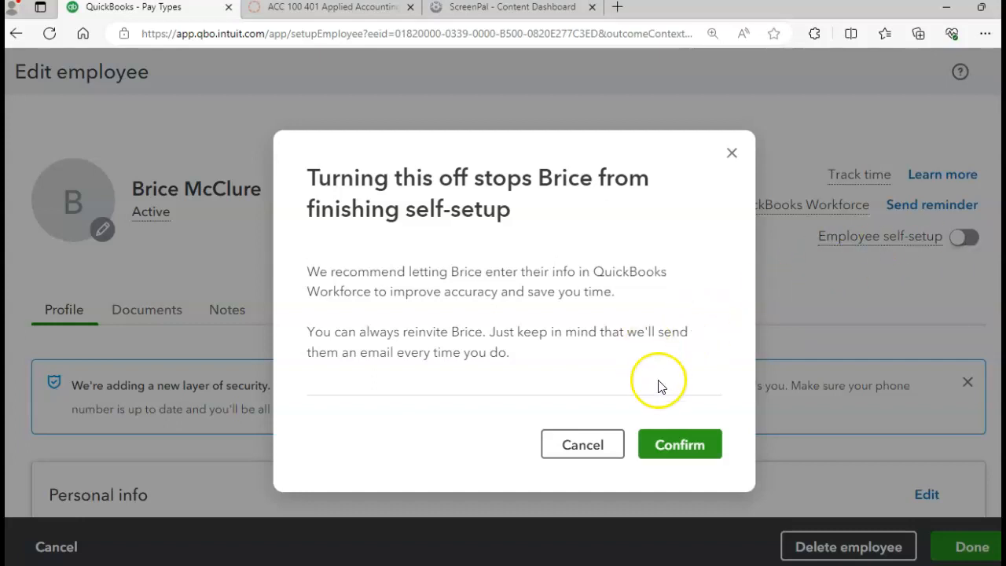
{"action": "left_click", "coordinate": [676, 446]}
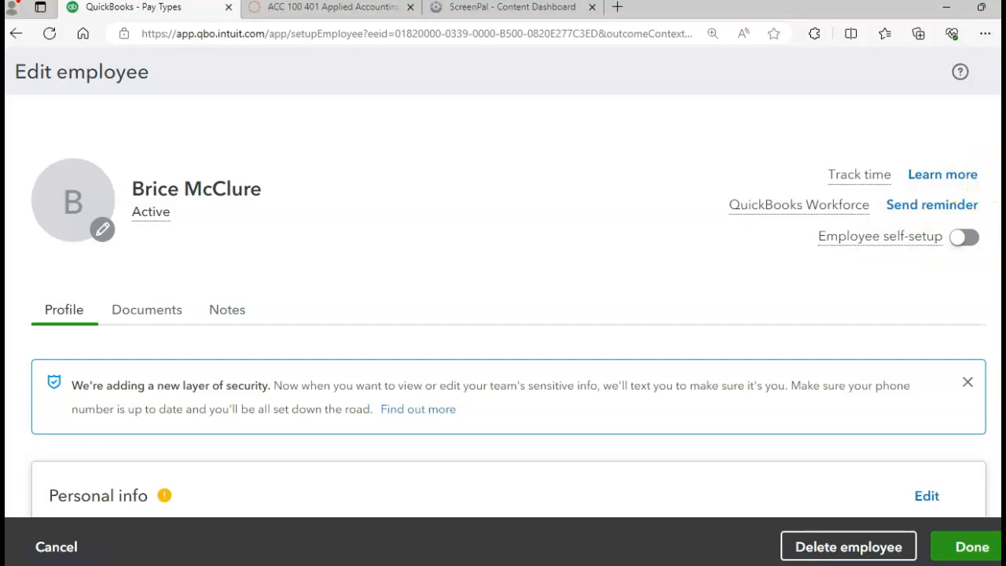
- Open the Tax withholding card for editing
{"action": "scroll", "coordinate": [509, 315], "scroll_direction": "down", "scroll_amount": 6}
{"action": "scroll", "coordinate": [508, 314], "scroll_direction": "down", "scroll_amount": 2}
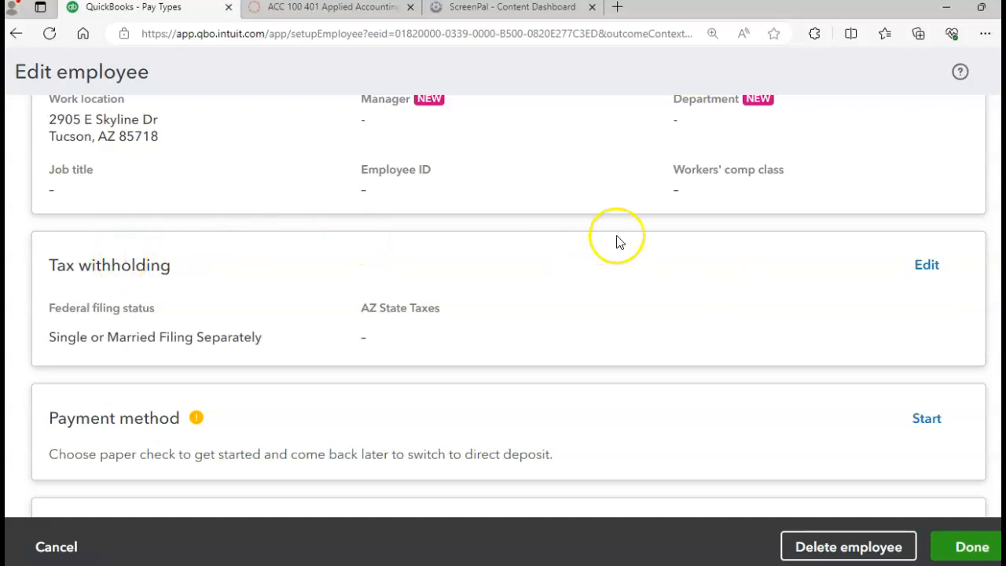
{"action": "left_click", "coordinate": [914, 267]}
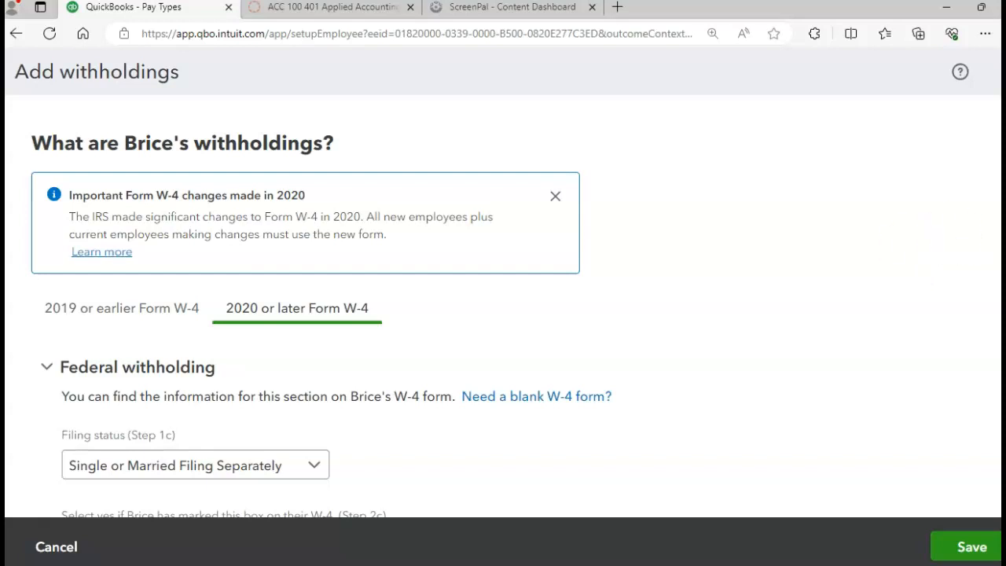
- Tick Yes for Step 2c (multiple jobs) on the federal W-4 withholding
{"action": "scroll", "coordinate": [503, 306], "scroll_direction": "down", "scroll_amount": 3}
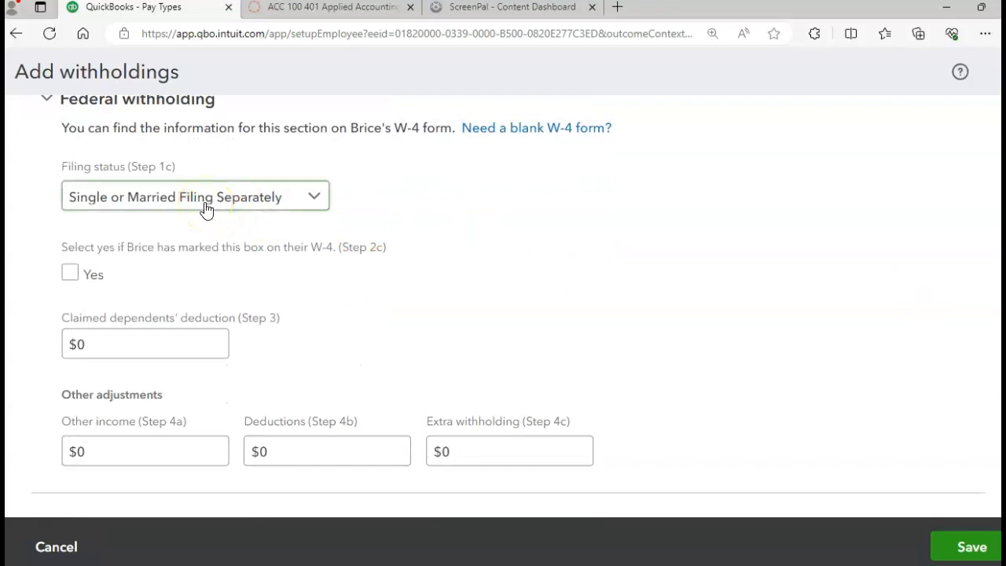
{"action": "left_click", "coordinate": [71, 274]}
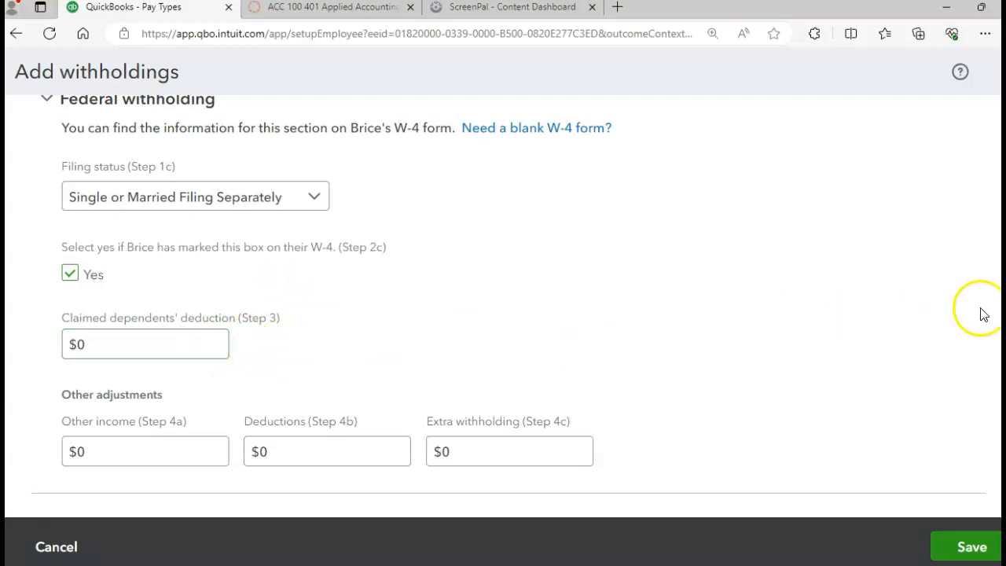
{"action": "scroll", "coordinate": [509, 307], "scroll_direction": "down", "scroll_amount": 3}
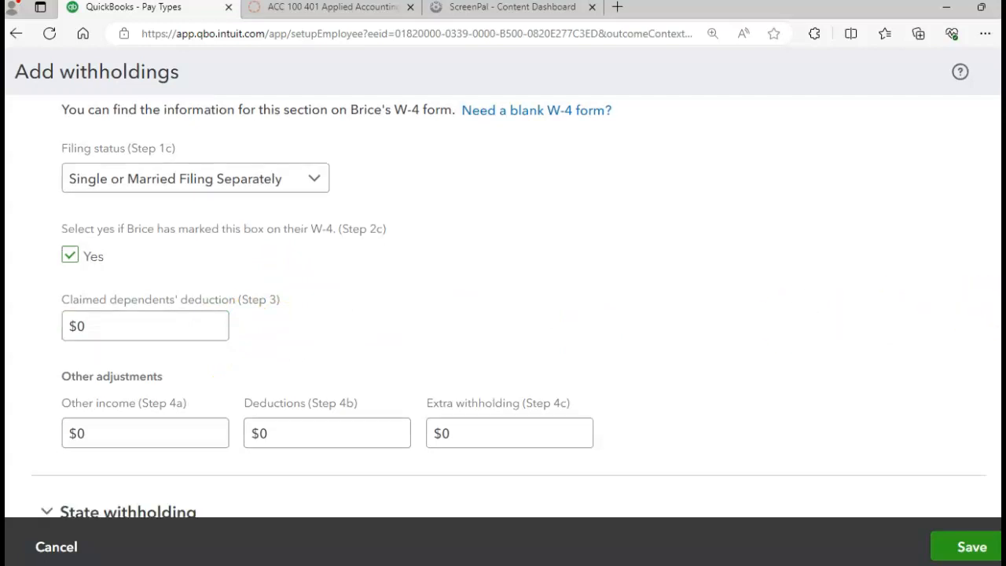
{"action": "scroll", "coordinate": [509, 306], "scroll_direction": "down", "scroll_amount": 3}
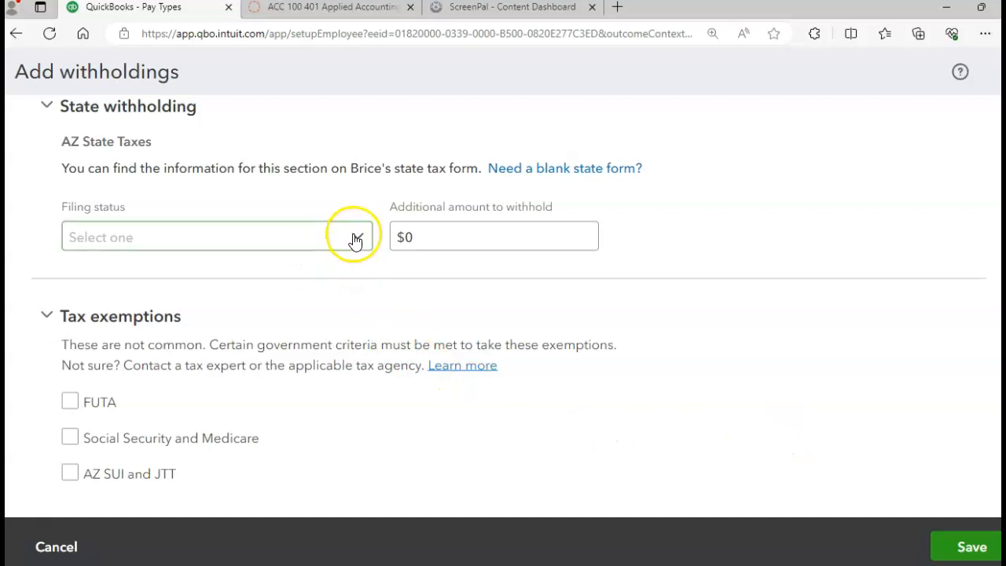
- Choose 1.0% as the AZ state filing status and save the withholdings
{"action": "left_click", "coordinate": [356, 239]}
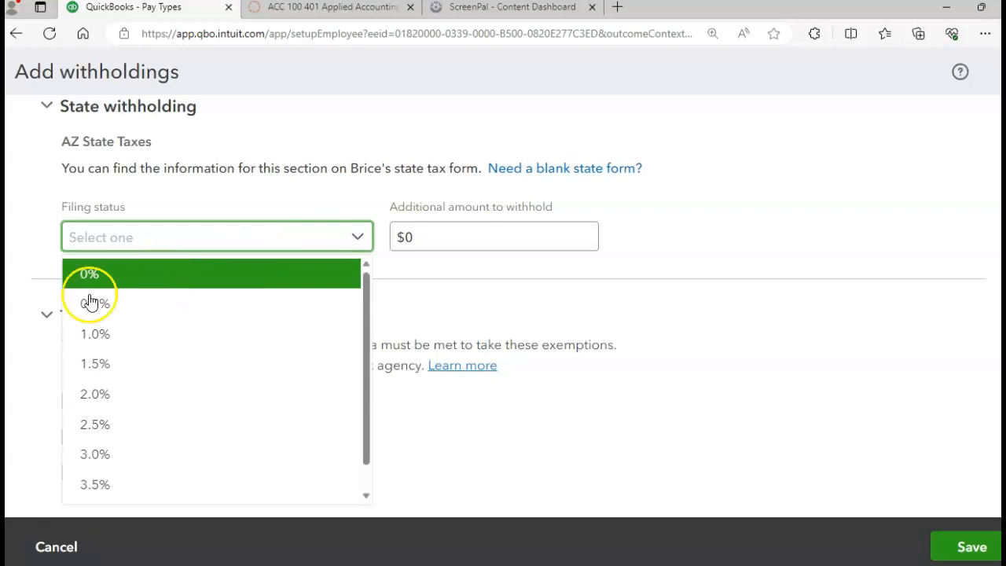
{"action": "left_click", "coordinate": [82, 334]}
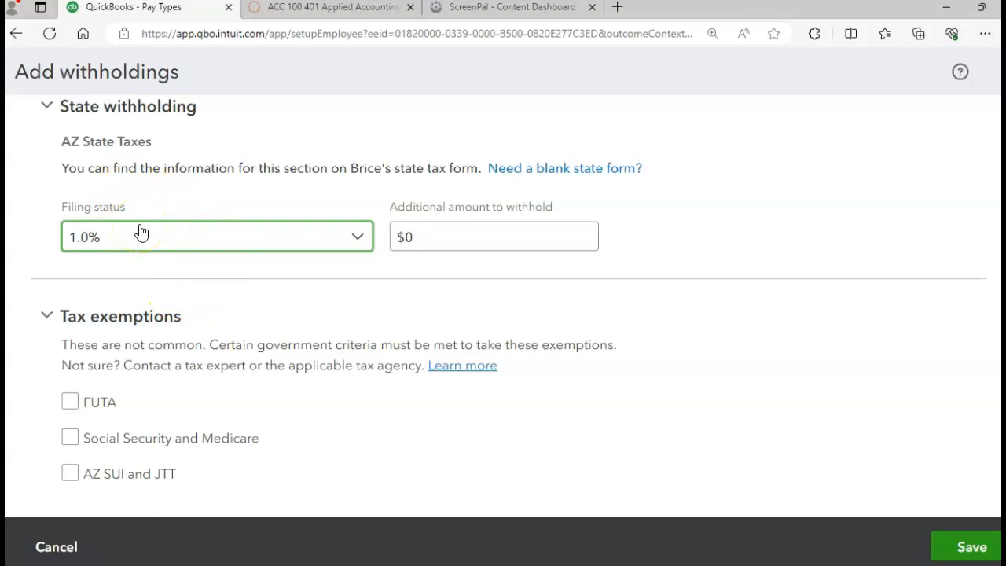
{"action": "left_click", "coordinate": [364, 236]}
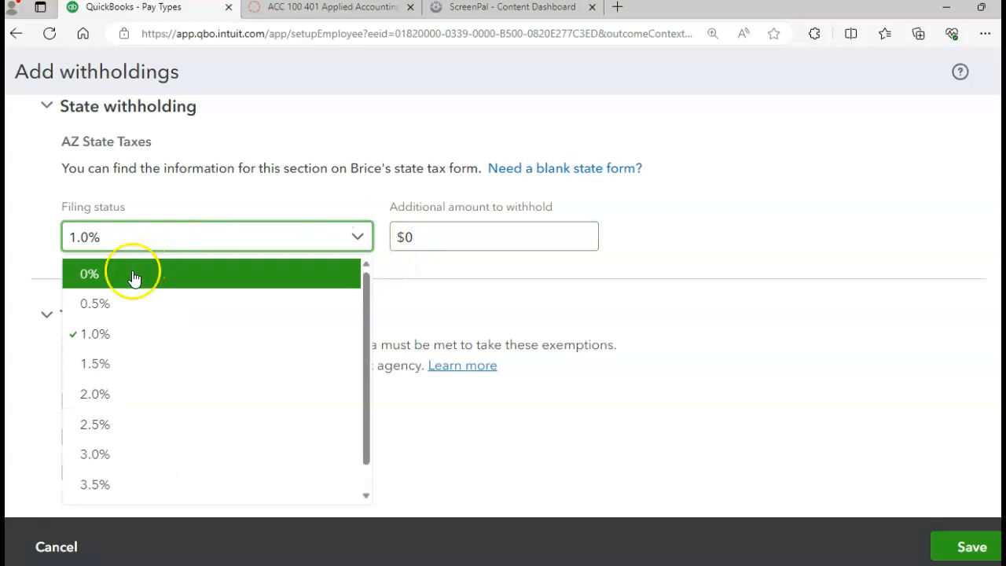
{"action": "left_click", "coordinate": [110, 336]}
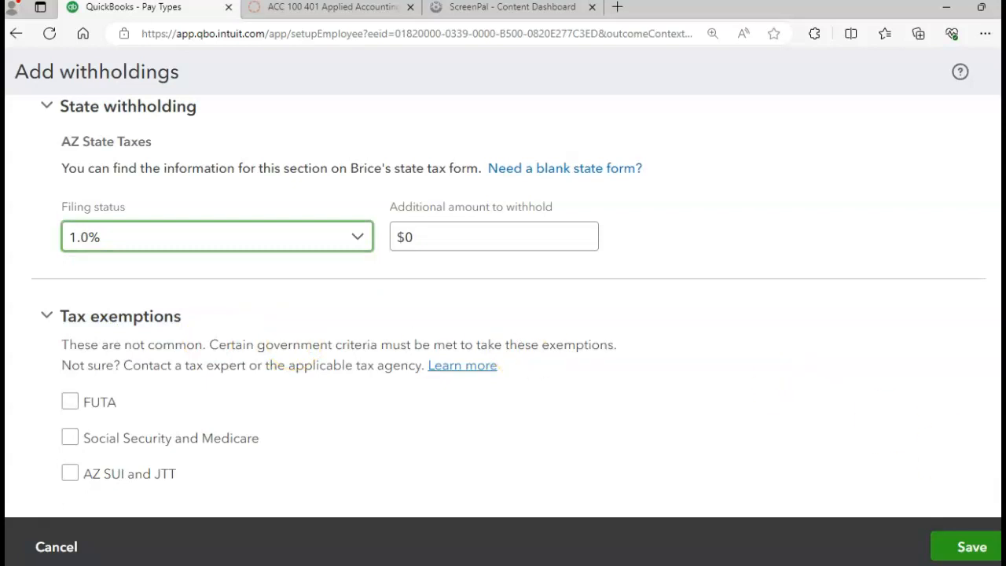
{"action": "scroll", "coordinate": [509, 288], "scroll_direction": "down", "scroll_amount": 1}
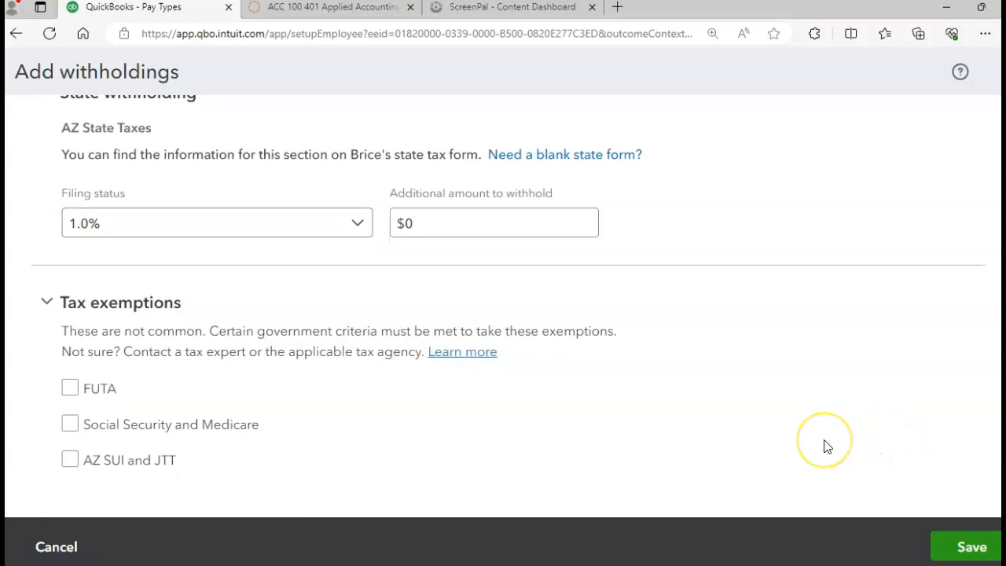
{"action": "left_click", "coordinate": [949, 545]}
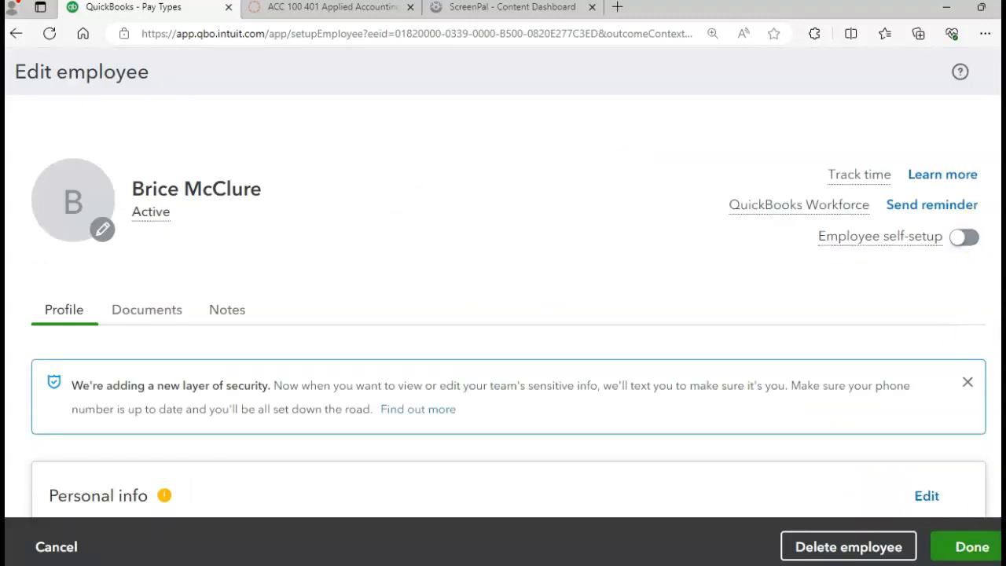
{"action": "scroll", "coordinate": [509, 303], "scroll_direction": "down", "scroll_amount": 4}
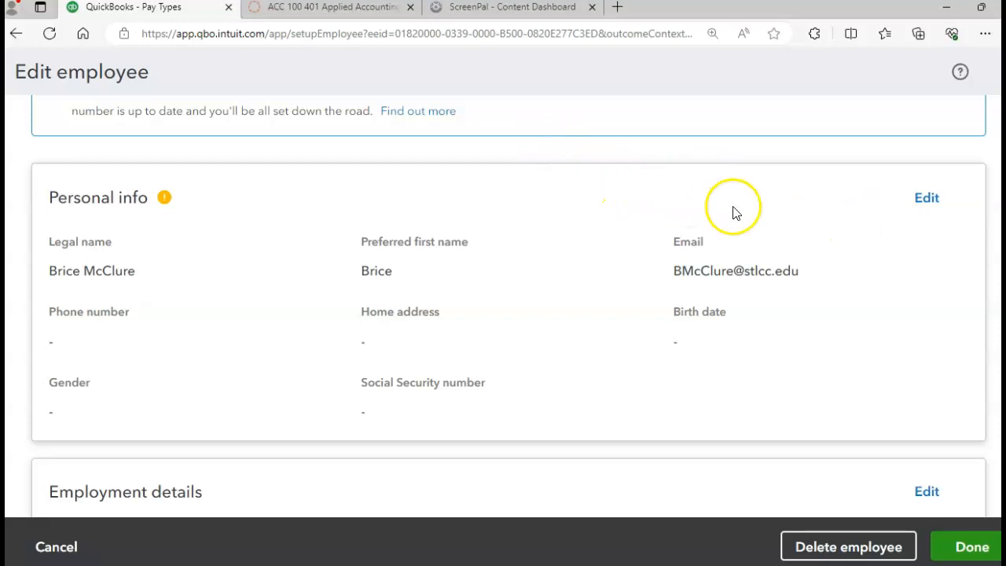
- Open the Personal info form and place the cursor in Street address
{"action": "left_click", "coordinate": [926, 199]}
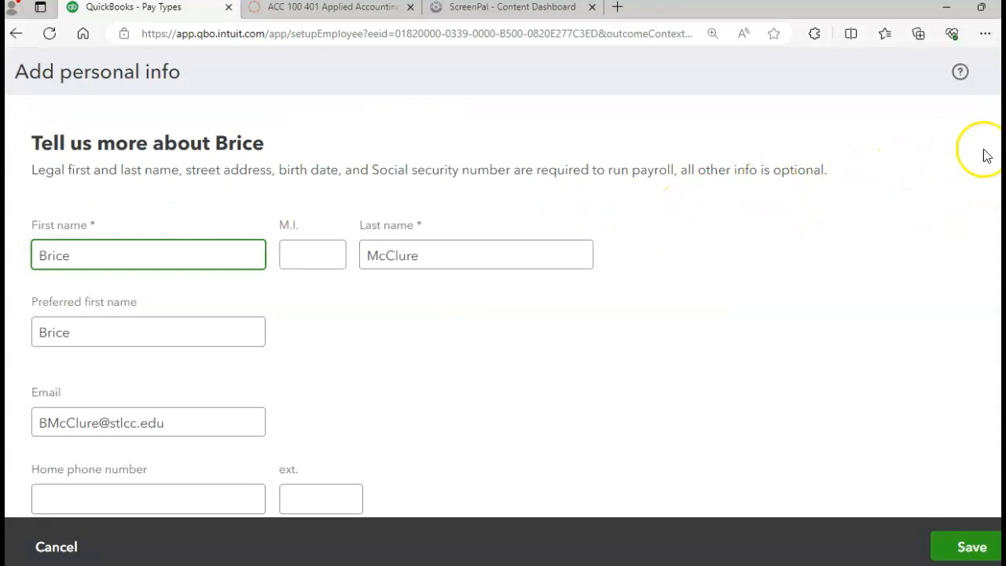
{"action": "scroll", "coordinate": [428, 311], "scroll_direction": "down", "scroll_amount": 2}
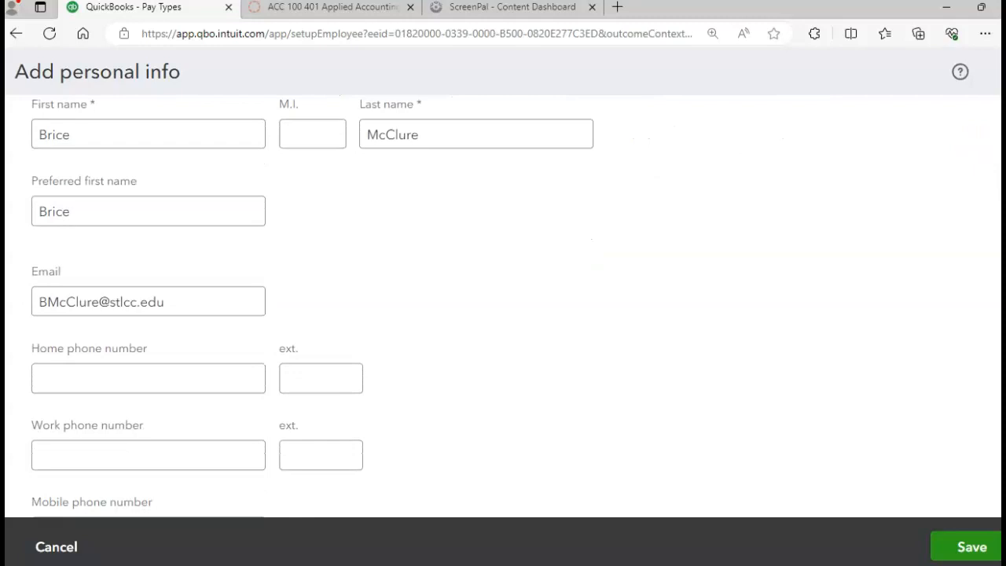
{"action": "scroll", "coordinate": [503, 307], "scroll_direction": "down", "scroll_amount": 5}
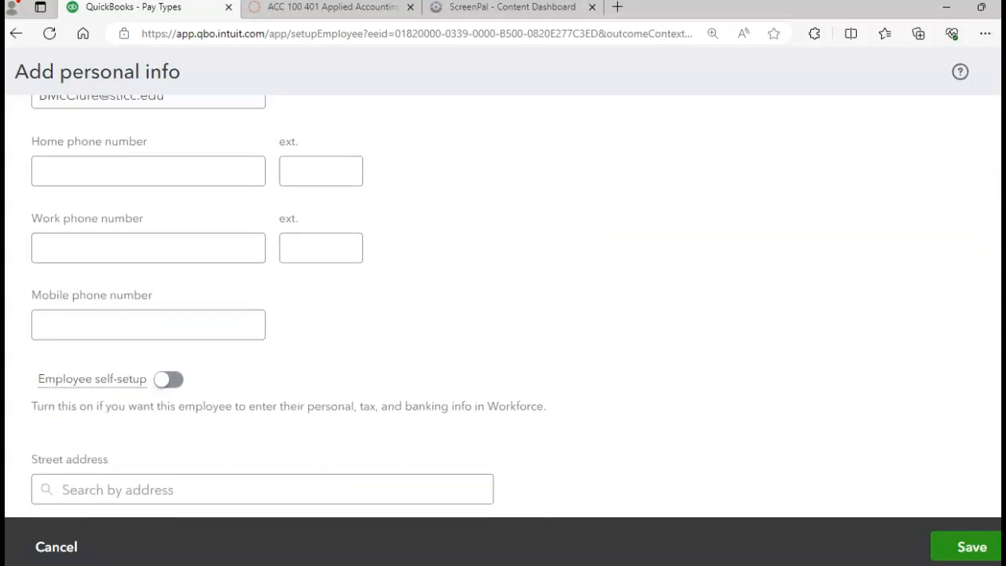
{"action": "scroll", "coordinate": [503, 307], "scroll_direction": "down", "scroll_amount": 2}
{"action": "left_click", "coordinate": [183, 246]}
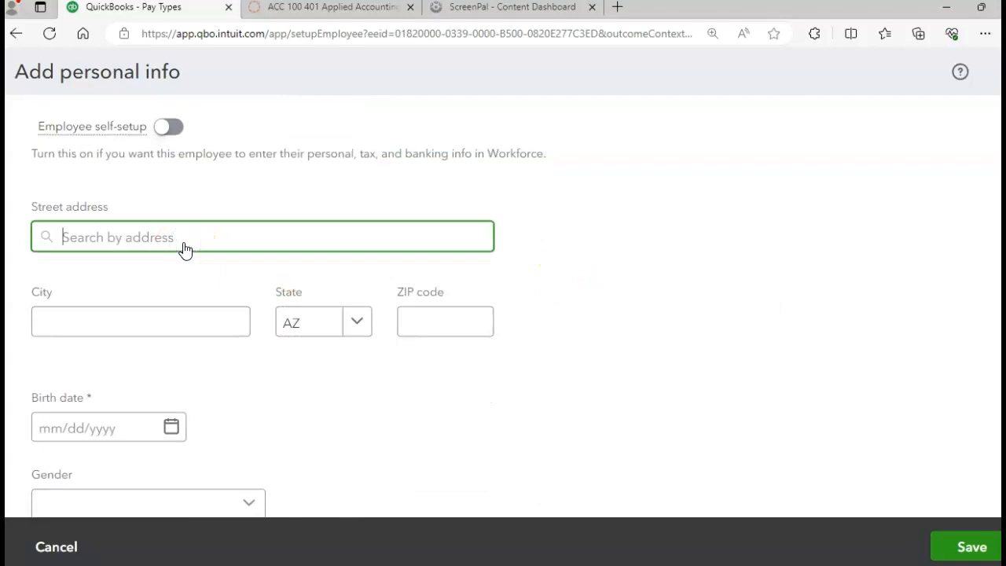
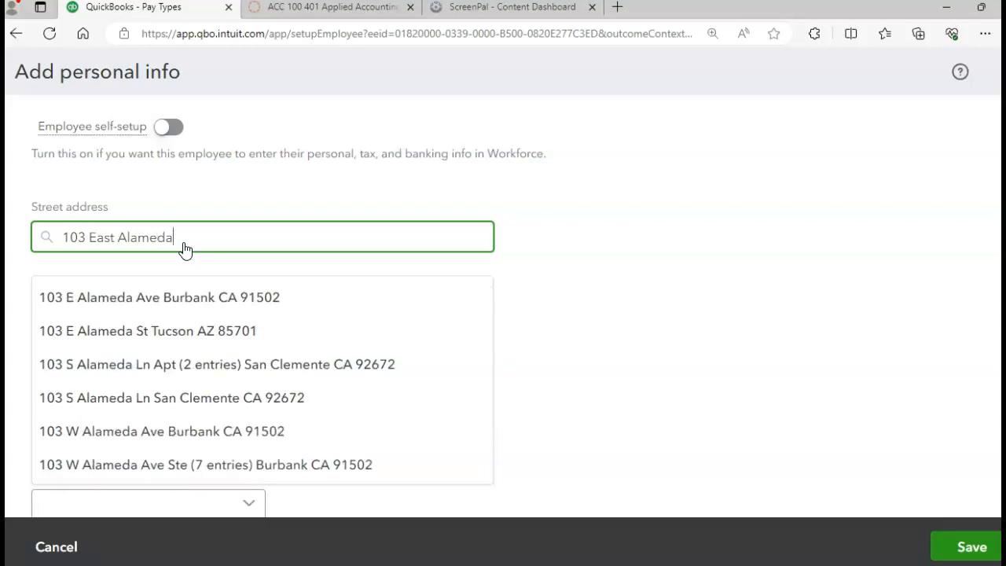
- Enter the employee's street address and pick the suggestion to auto-fill city, state and ZIP
{"action": "left_click", "coordinate": [180, 330]}
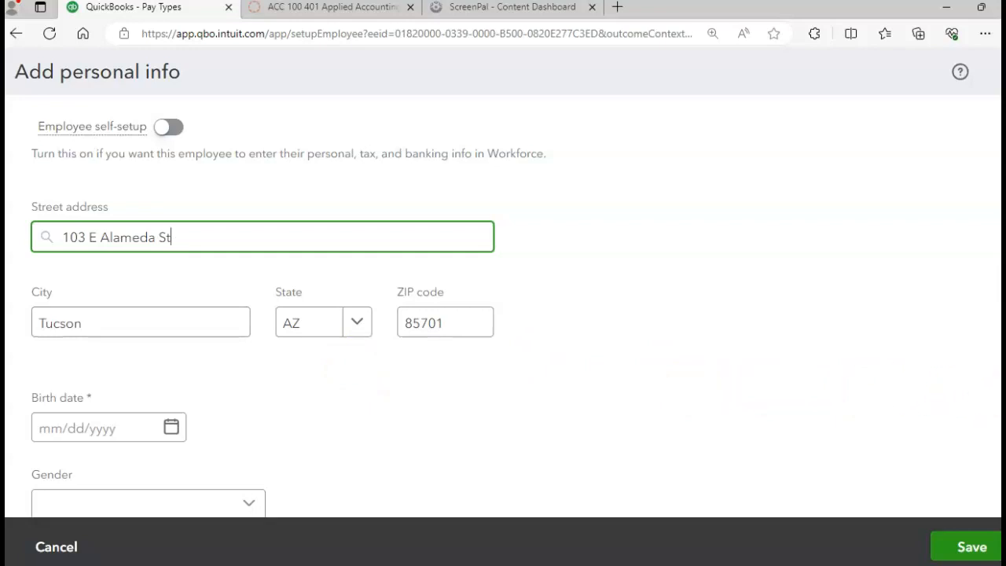
{"action": "scroll", "coordinate": [503, 315], "scroll_direction": "down", "scroll_amount": 1}
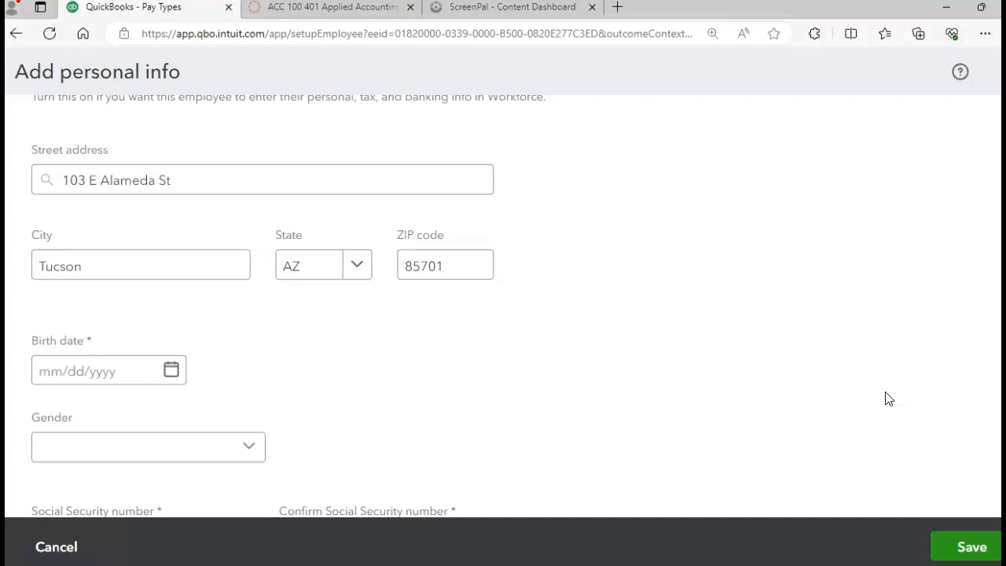
{"action": "left_click", "coordinate": [172, 370]}
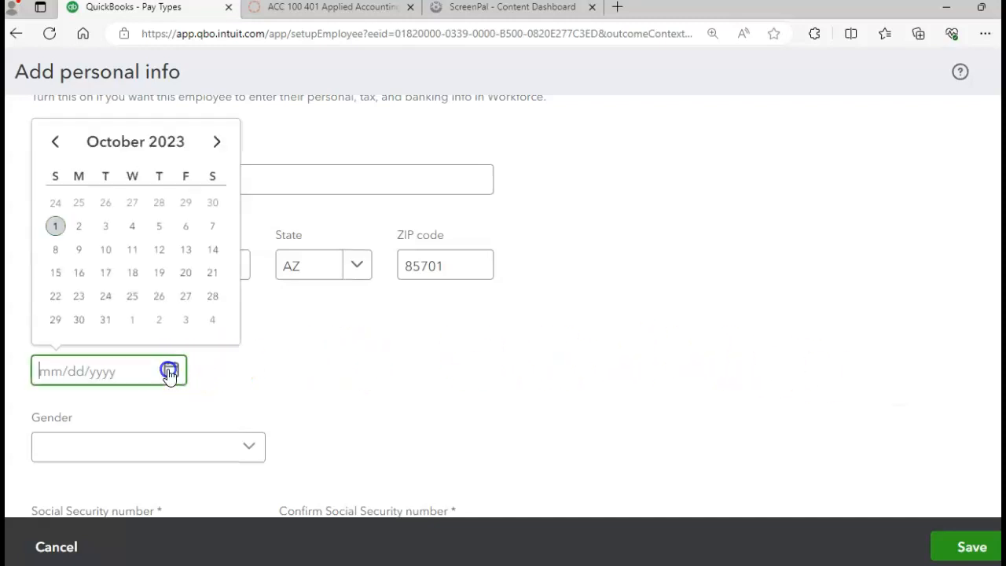
- Type the employee's birth date into the Birth date field, clearing the required-field warning
{"action": "left_click", "coordinate": [70, 363]}
{"action": "left_click", "coordinate": [72, 363]}
{"action": "left_click", "coordinate": [78, 371]}
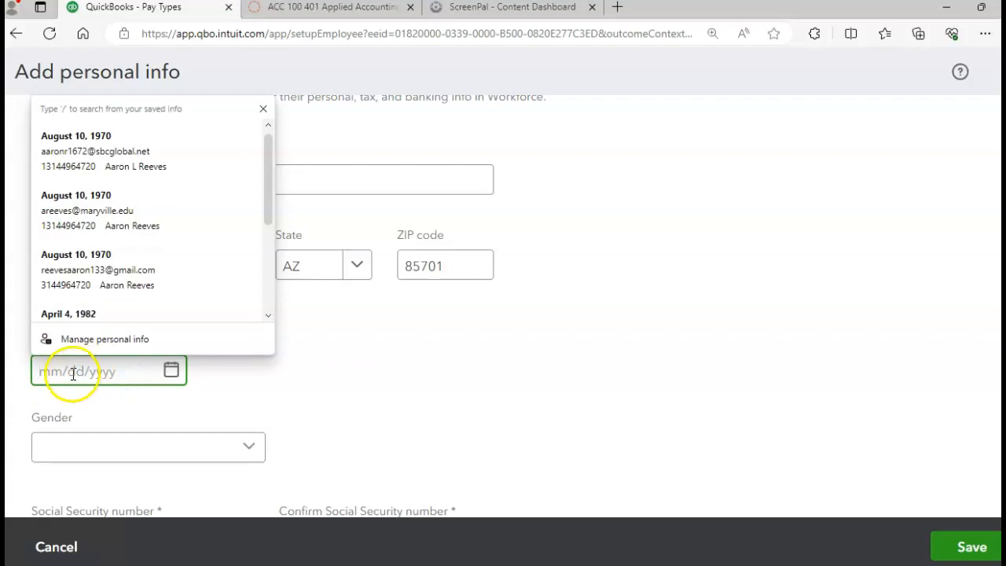
{"action": "left_click", "coordinate": [373, 393]}
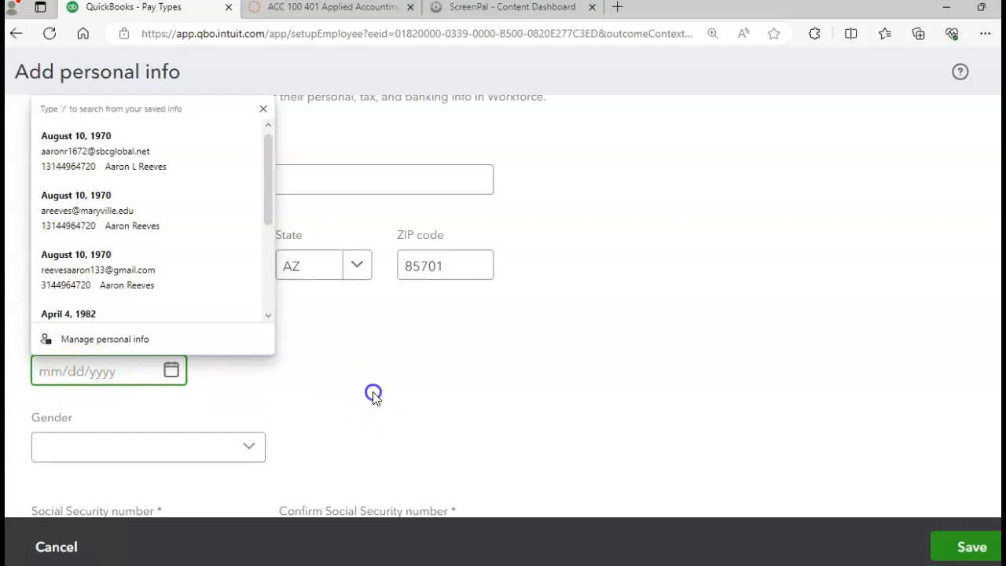
{"action": "left_click", "coordinate": [36, 367]}
{"action": "type", "text": "05"}
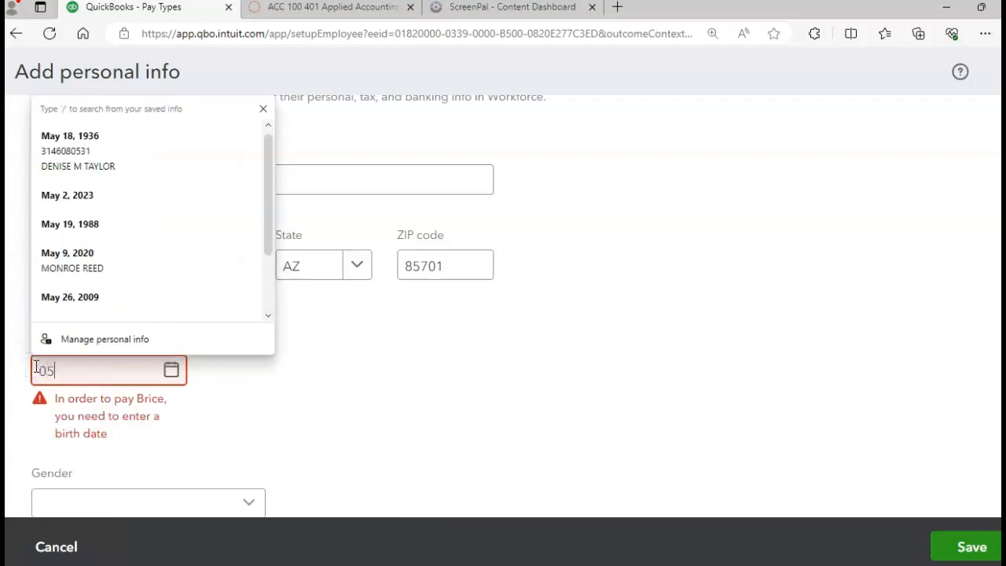
{"action": "type", "text": "/11/2000"}
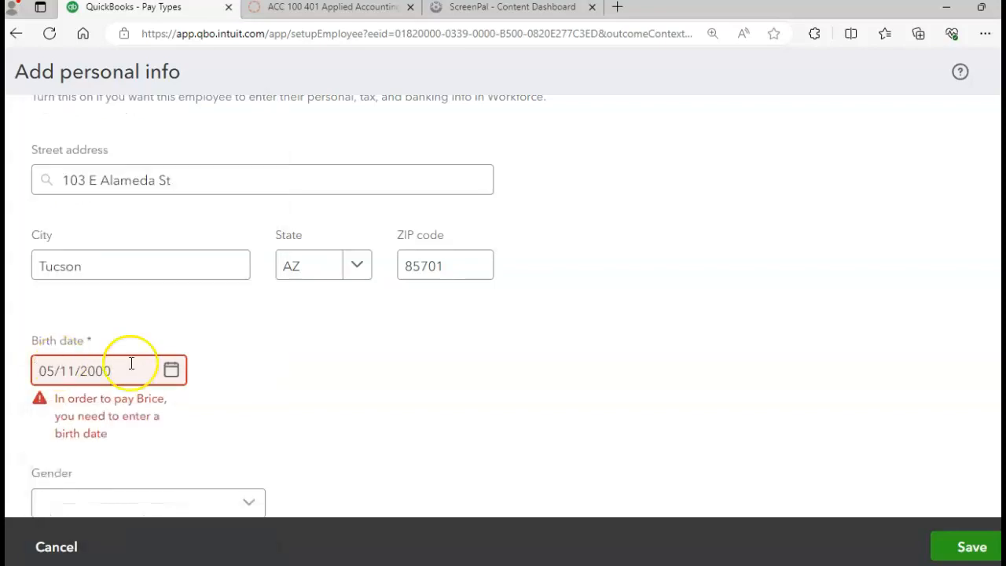
{"action": "left_click", "coordinate": [287, 399]}
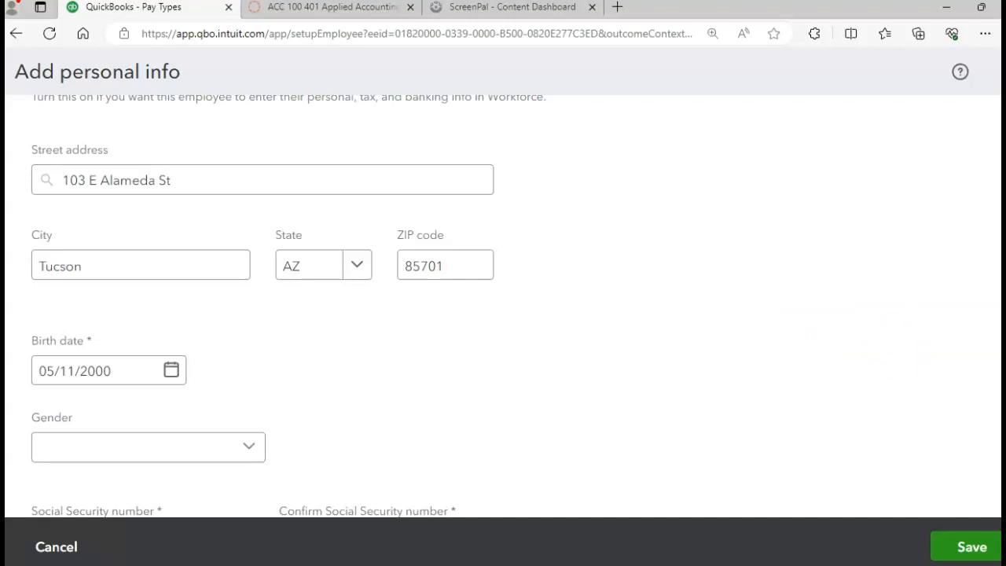
{"action": "scroll", "coordinate": [289, 307], "scroll_direction": "down", "scroll_amount": 1}
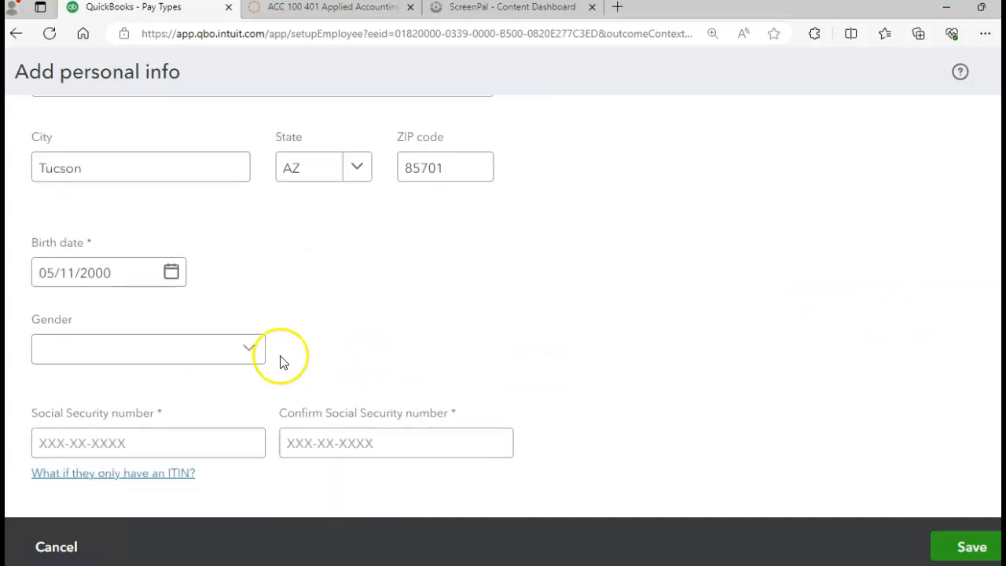
- Set gender to Male, enter and confirm the employee's Social Security number, then save
{"action": "left_click", "coordinate": [250, 349]}
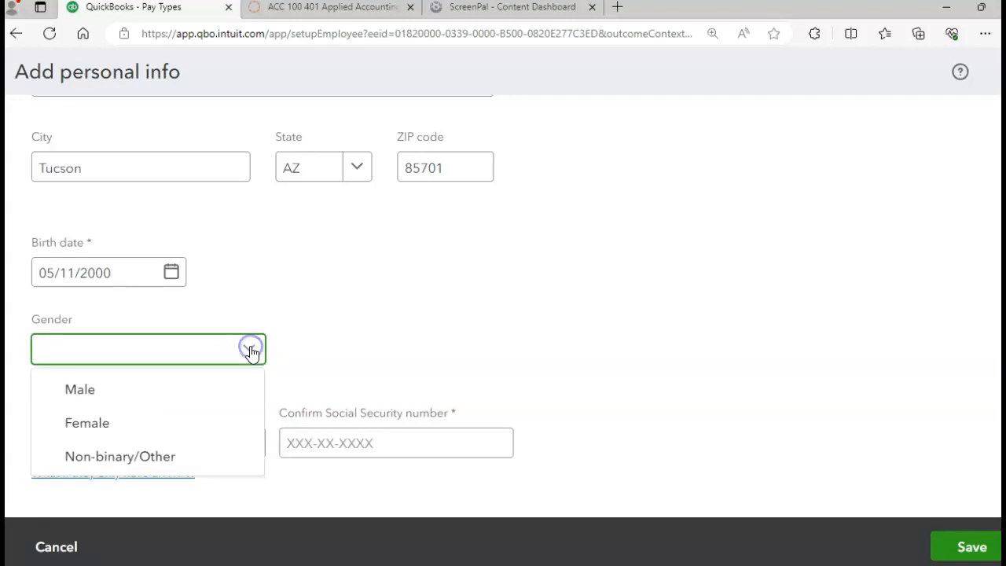
{"action": "double_click", "coordinate": [88, 391]}
{"action": "left_click", "coordinate": [122, 447]}
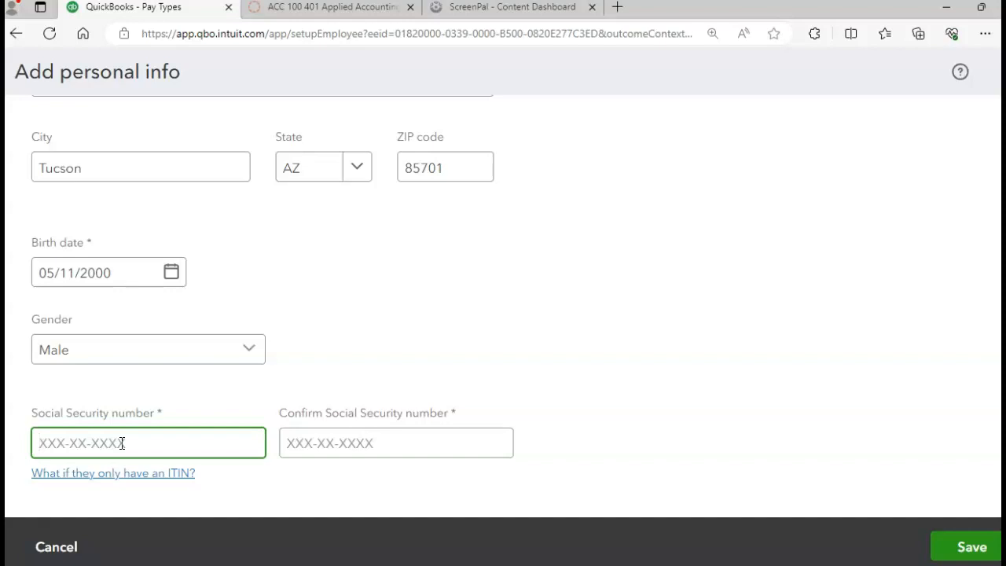
{"action": "key", "text": "Tab"}
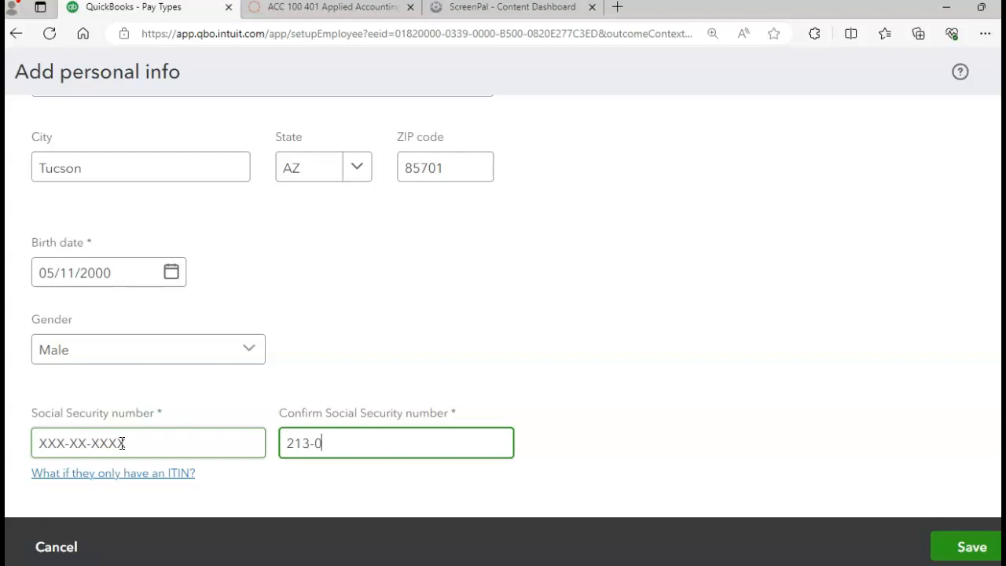
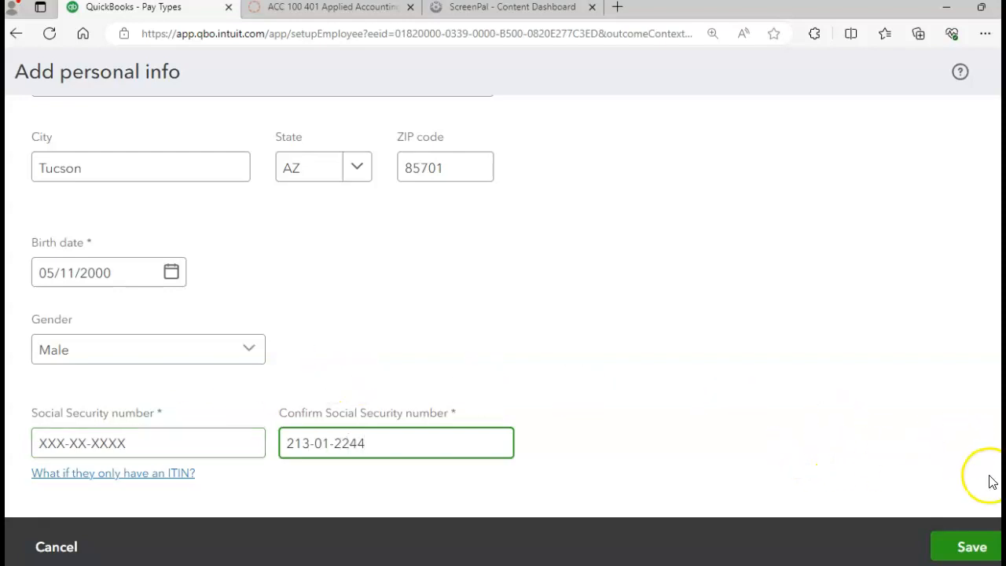
{"action": "left_click", "coordinate": [960, 548]}
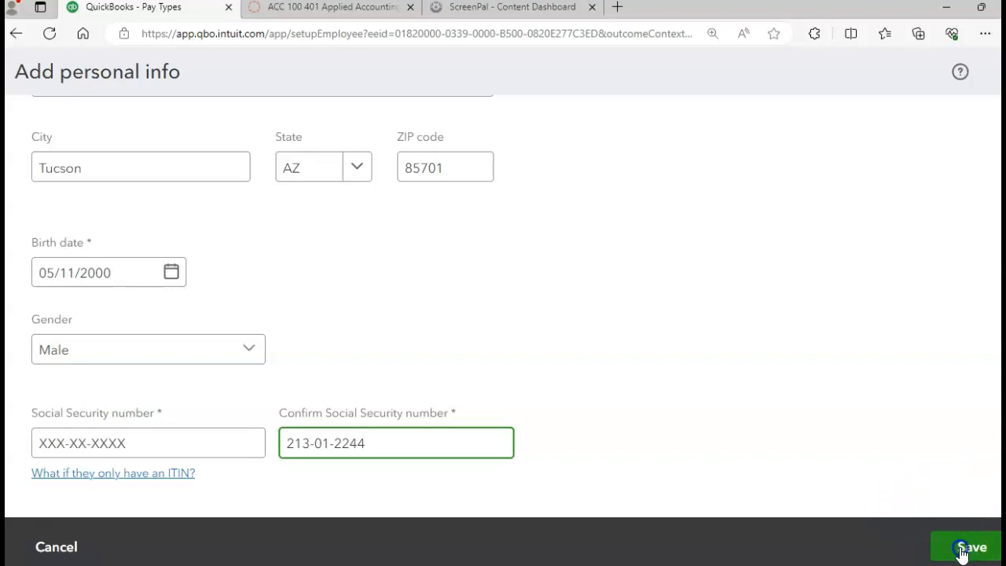